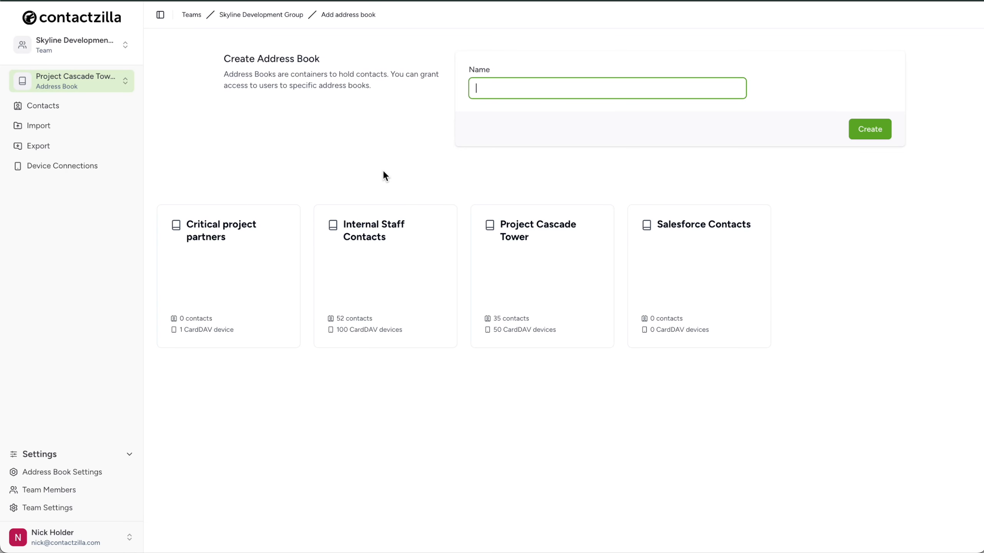
Step: Open the Project Cascade Tower address book's device connections and choose Android as the connection type
click(560, 276)
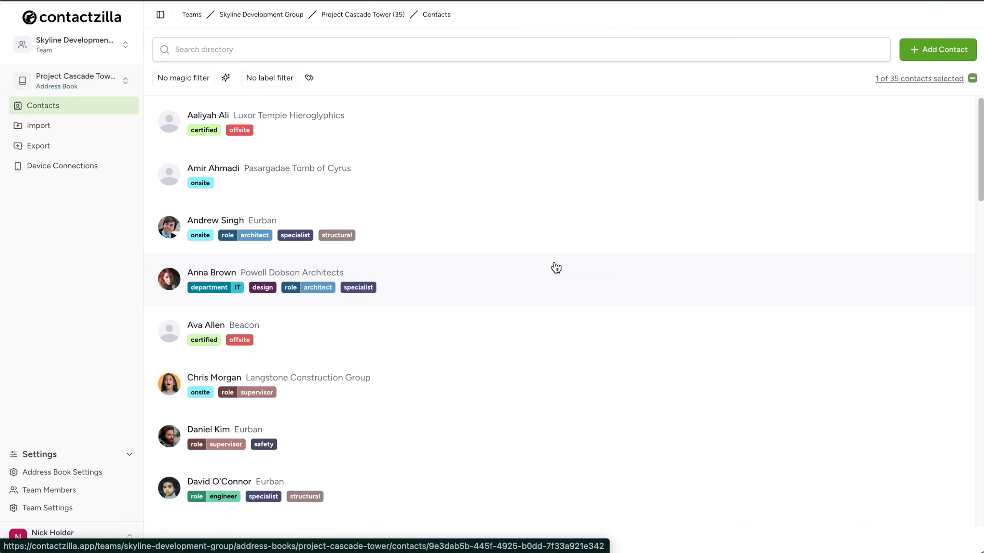
click(113, 172)
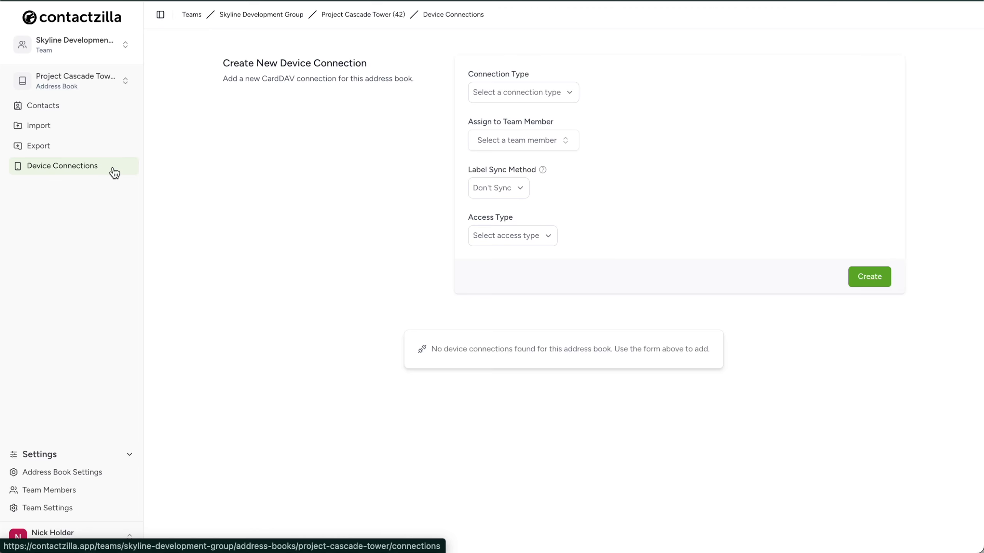
click(571, 96)
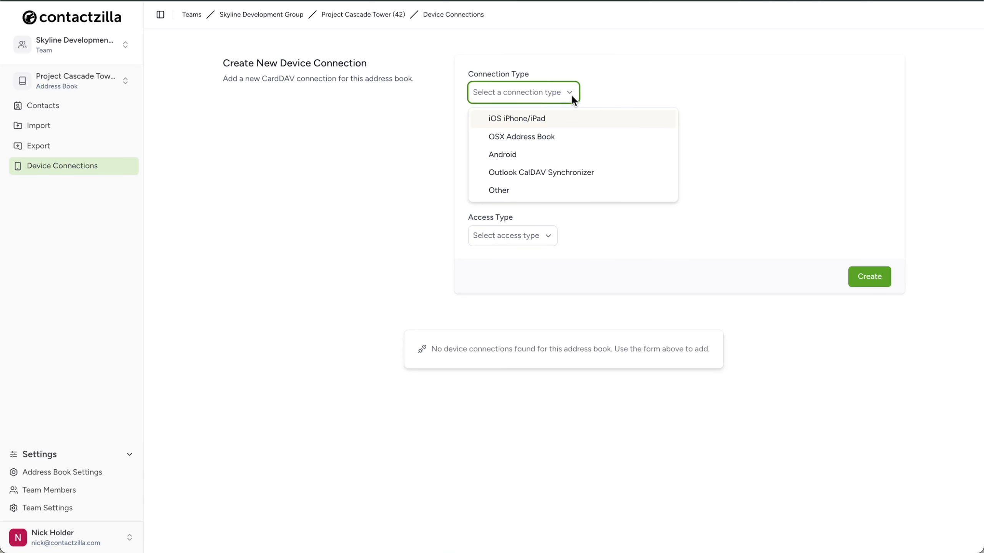
click(574, 162)
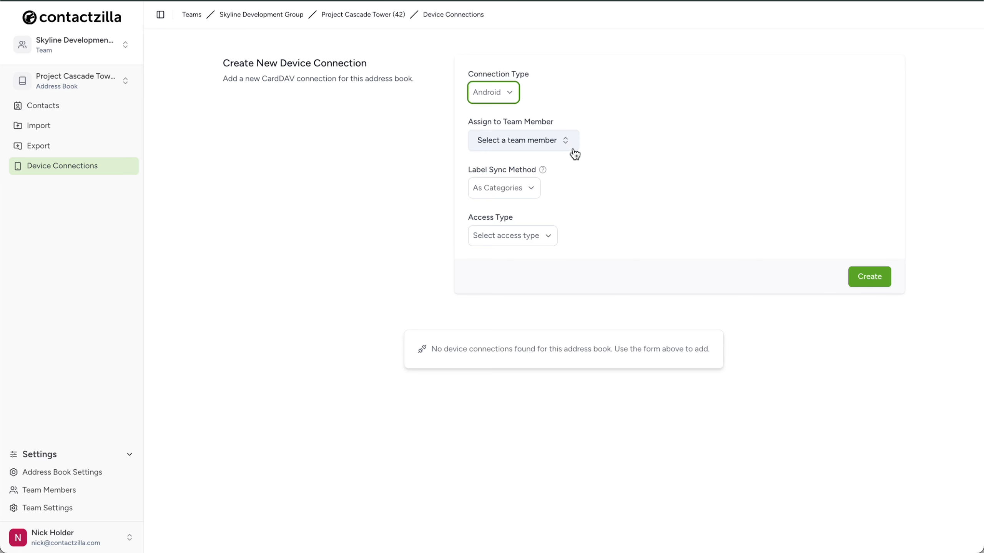
Step: Browse the list of team members available for assigning the connection
click(570, 144)
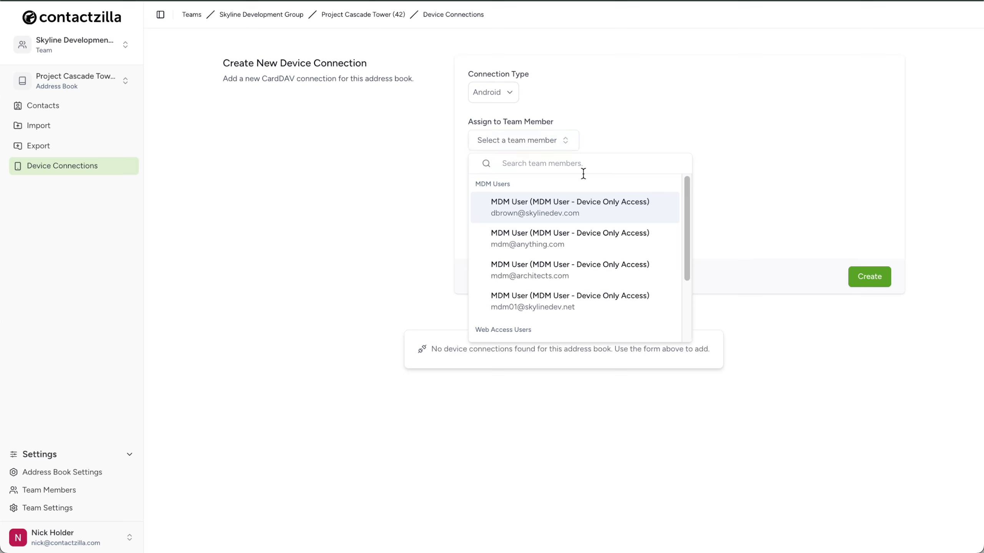
scroll(605, 273, down, 3)
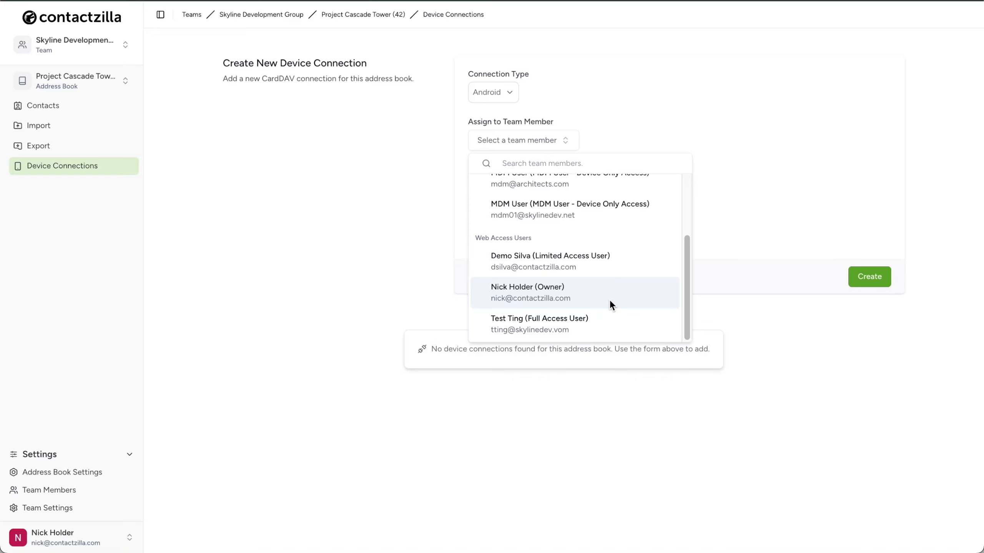
scroll(609, 300, up, 3)
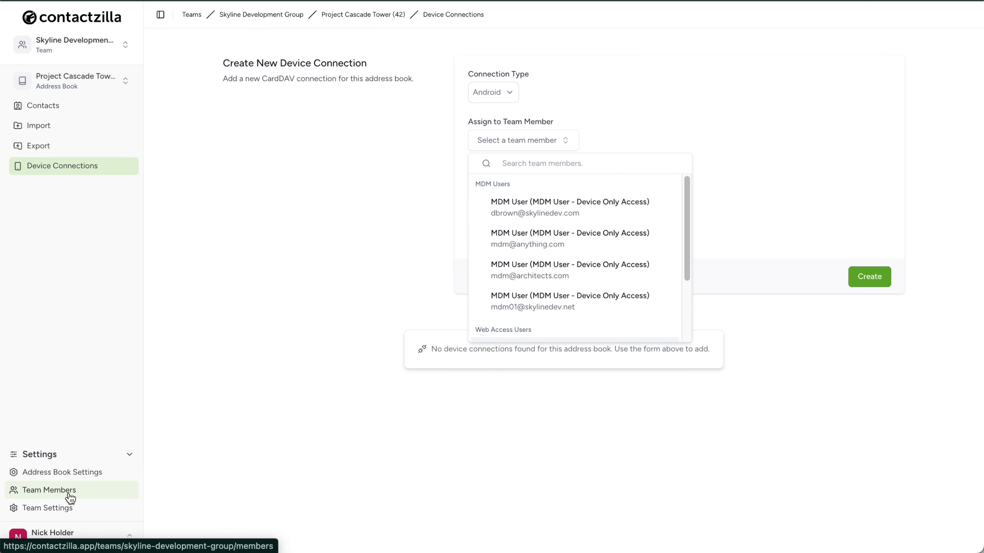
Step: Add a team member with the MDM User - Device Only Access role, entering the device user's e-mail address
click(93, 497)
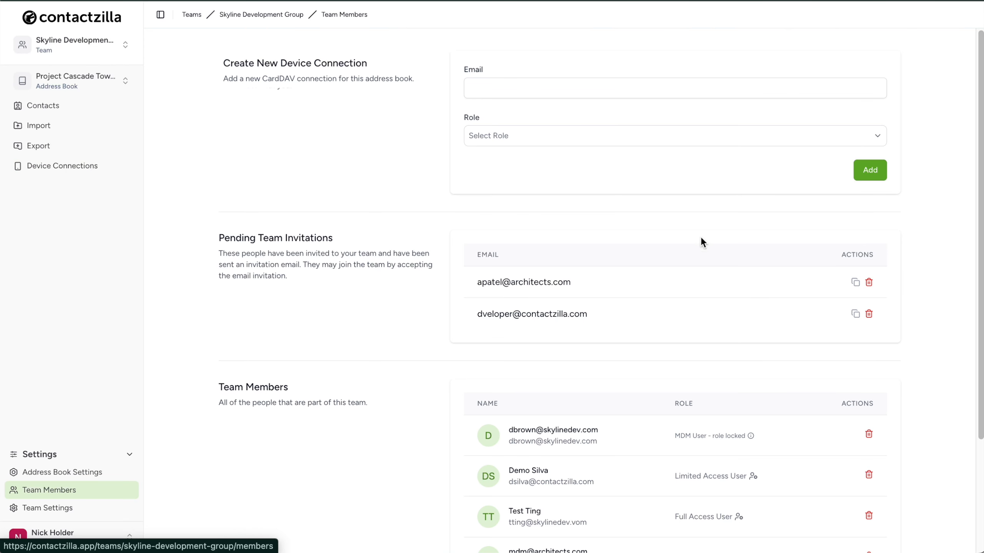
click(876, 137)
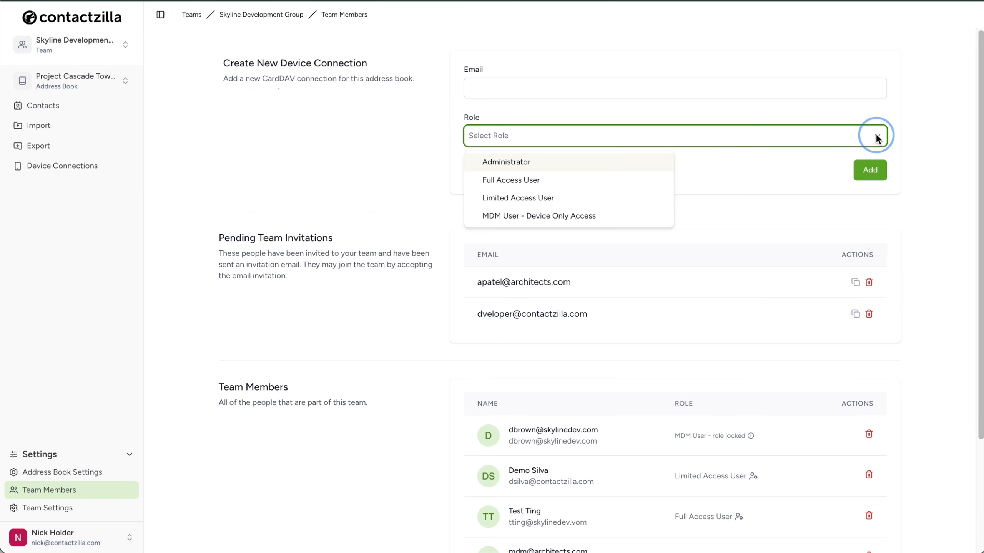
click(633, 220)
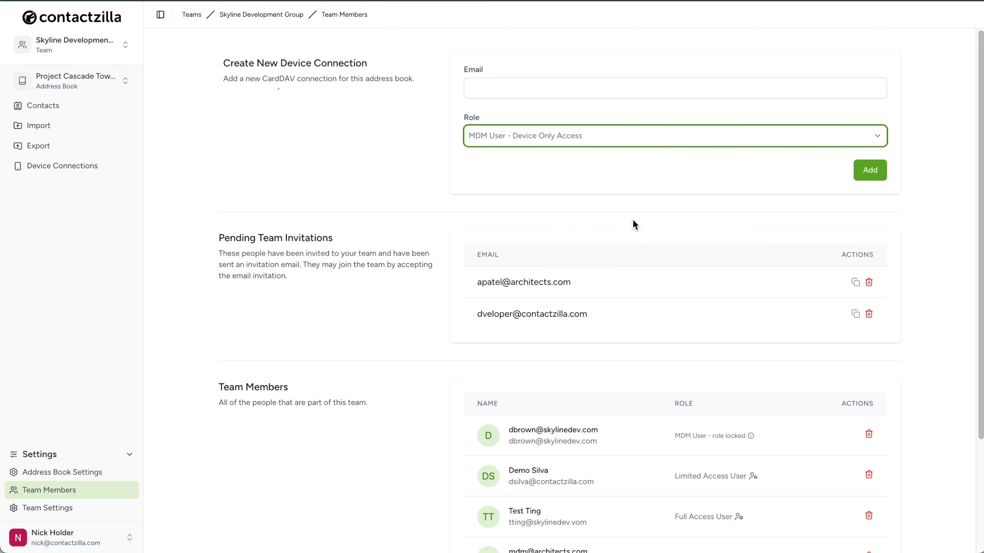
click(493, 89)
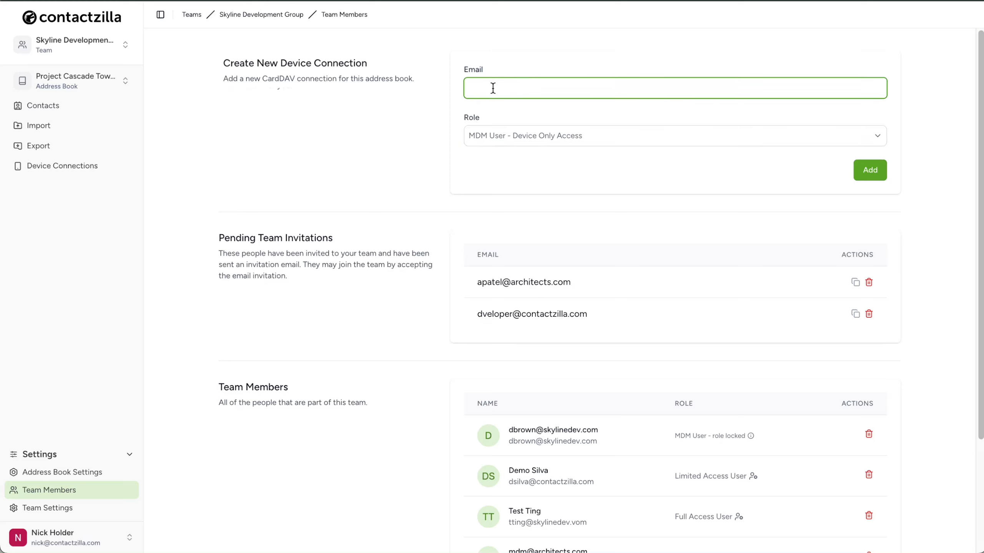
click(869, 178)
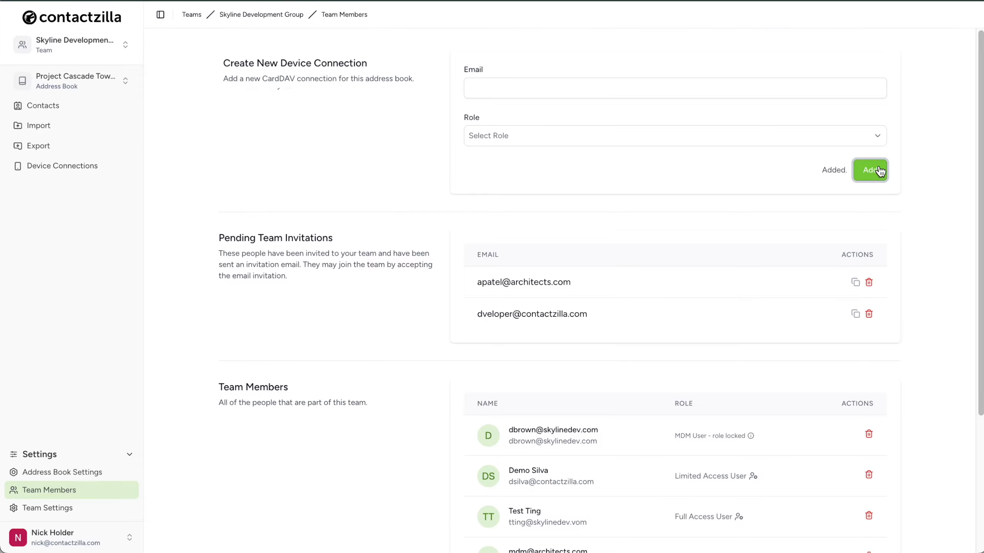
scroll(744, 323, down, 3)
scroll(743, 321, down, 2)
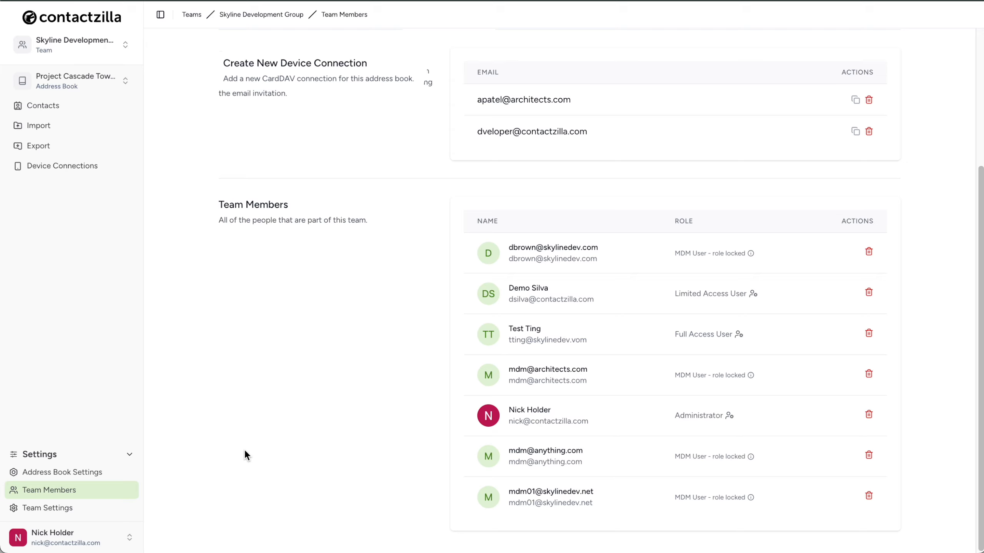
Step: Return to device connections, choose Android and assign the connection to the newly added MDM user
click(77, 167)
click(558, 94)
click(544, 153)
click(557, 142)
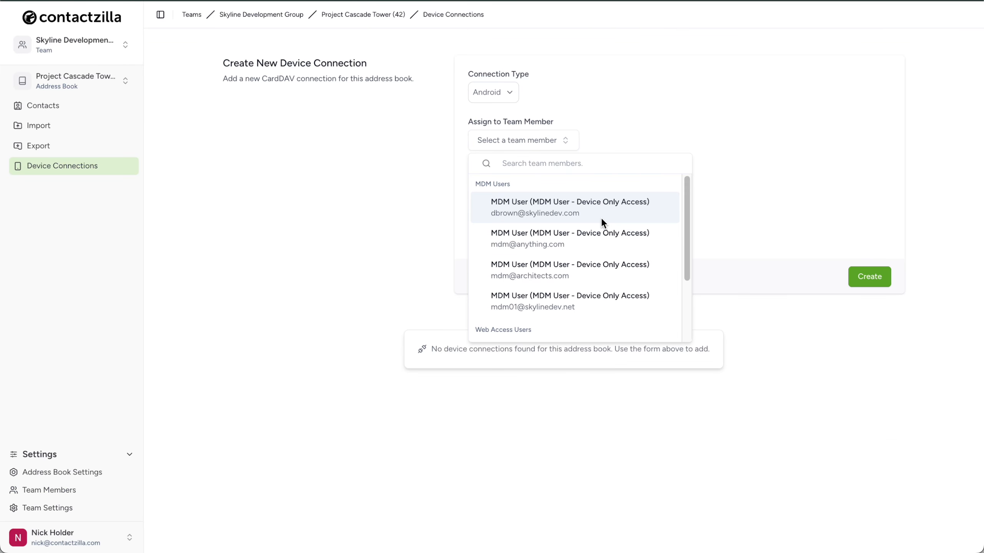
click(600, 296)
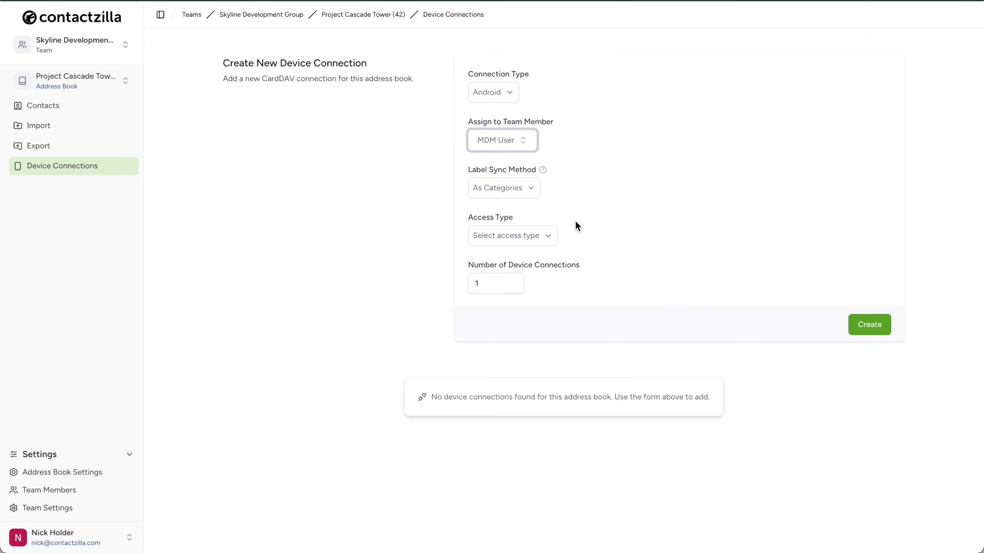
Step: Try Full Read Only, then Full Read/Write access with delete access blocked
click(554, 241)
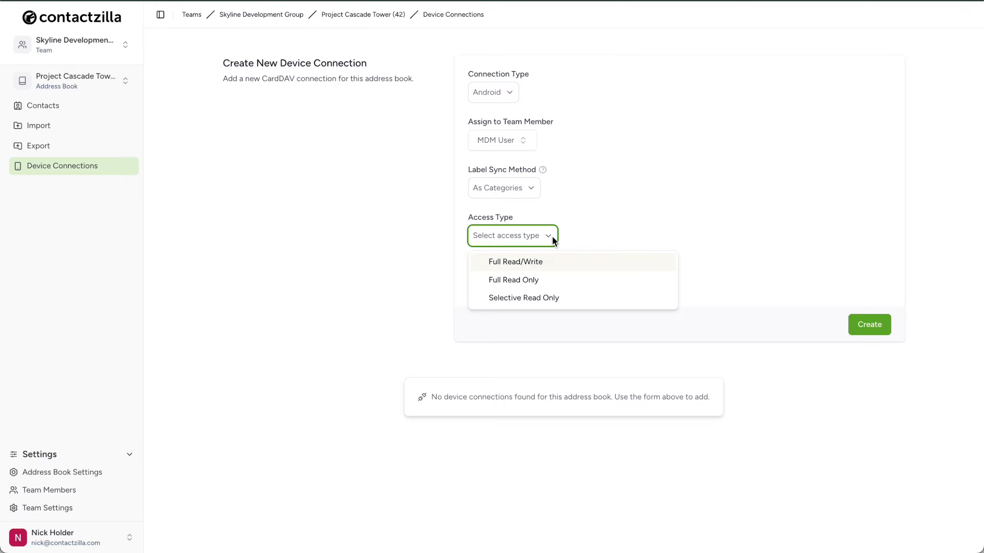
click(587, 284)
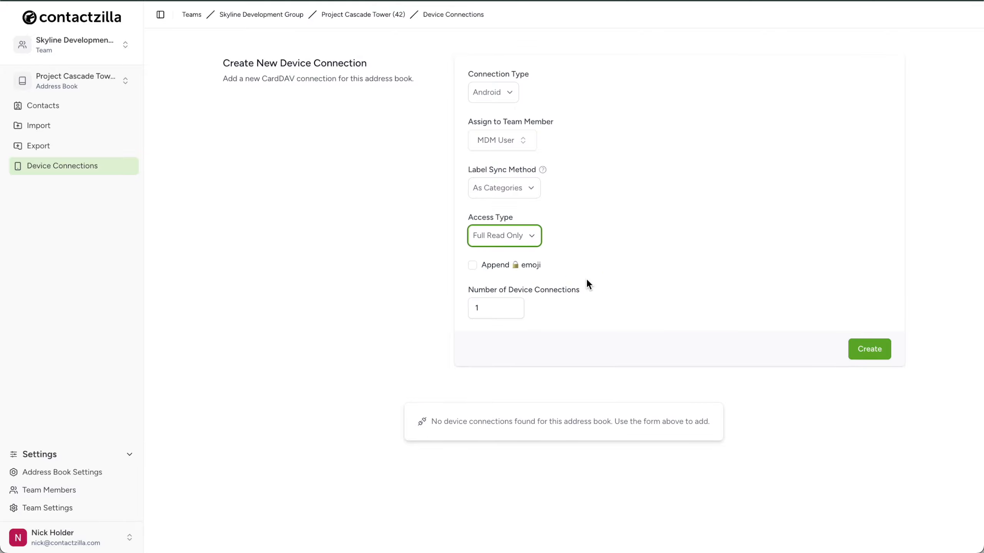
click(525, 237)
click(537, 263)
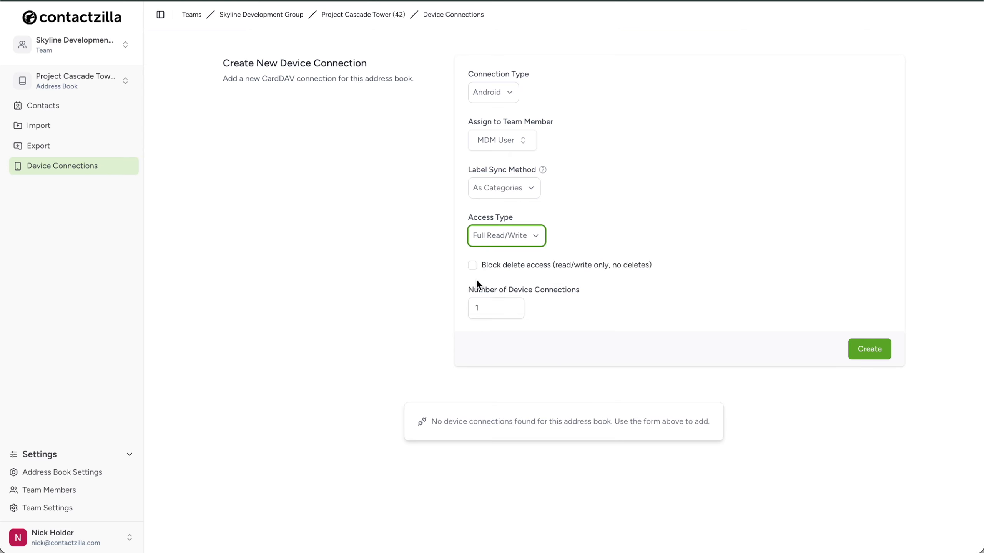
click(471, 267)
Step: Create a Selective Read Only connection restricted to the role projectmanager and department marketing labels
click(538, 236)
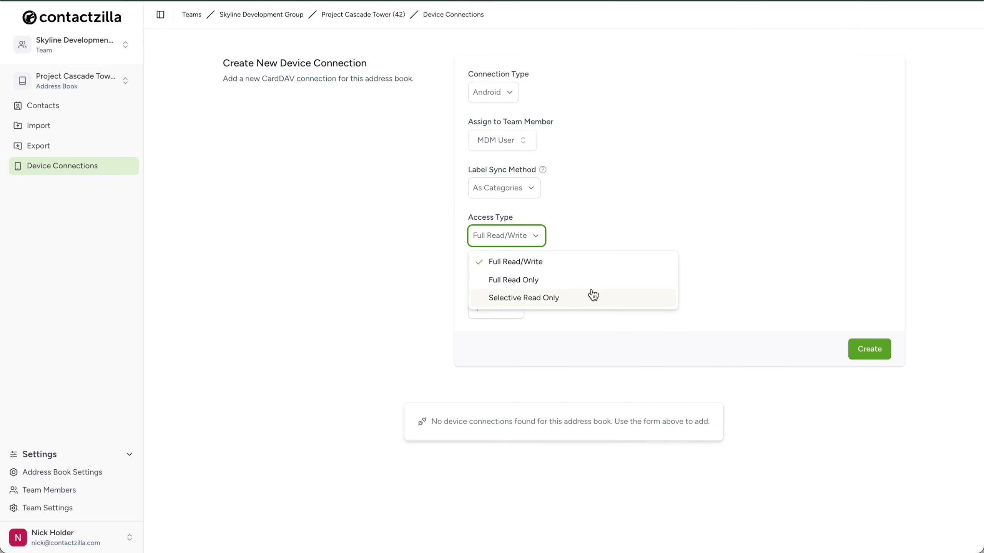
click(596, 298)
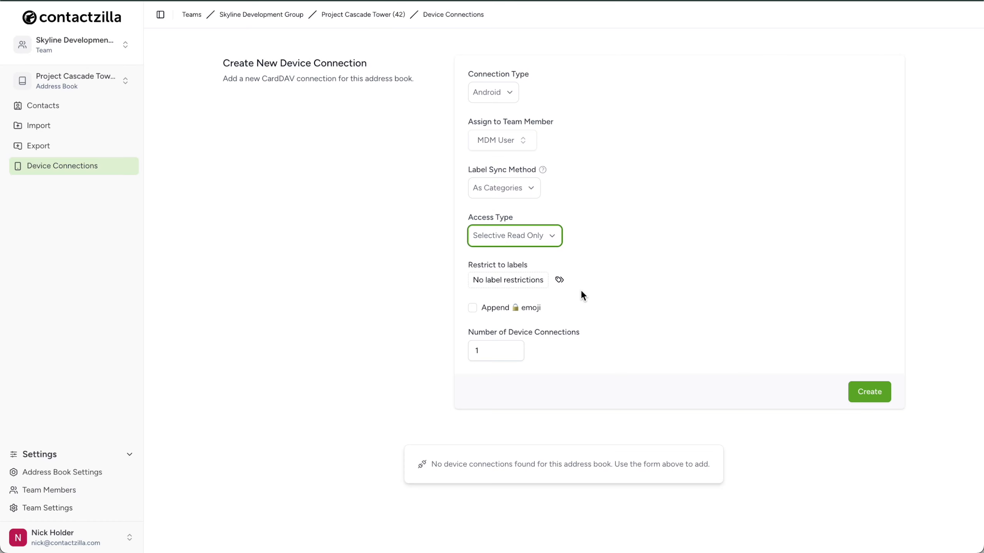
click(558, 280)
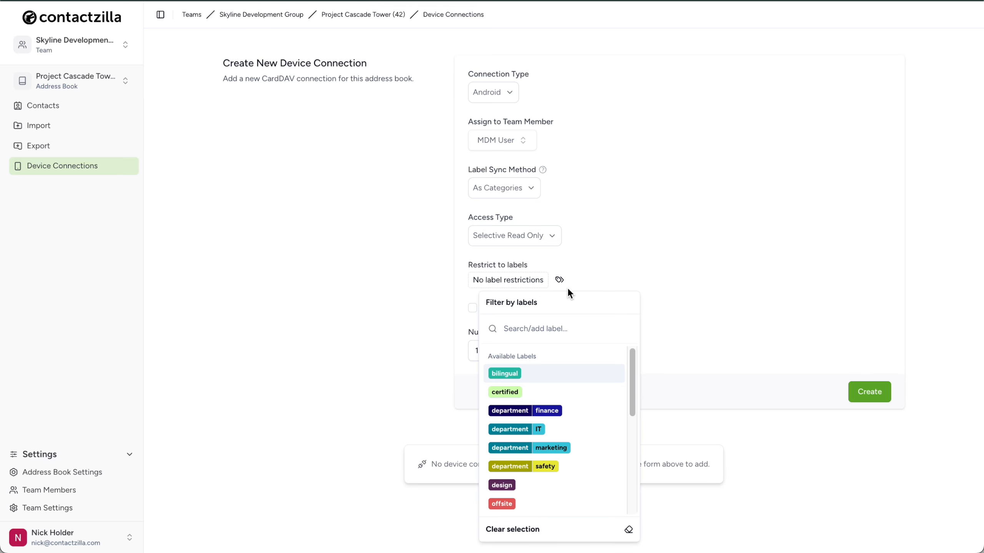
scroll(545, 448, down, 5)
click(552, 398)
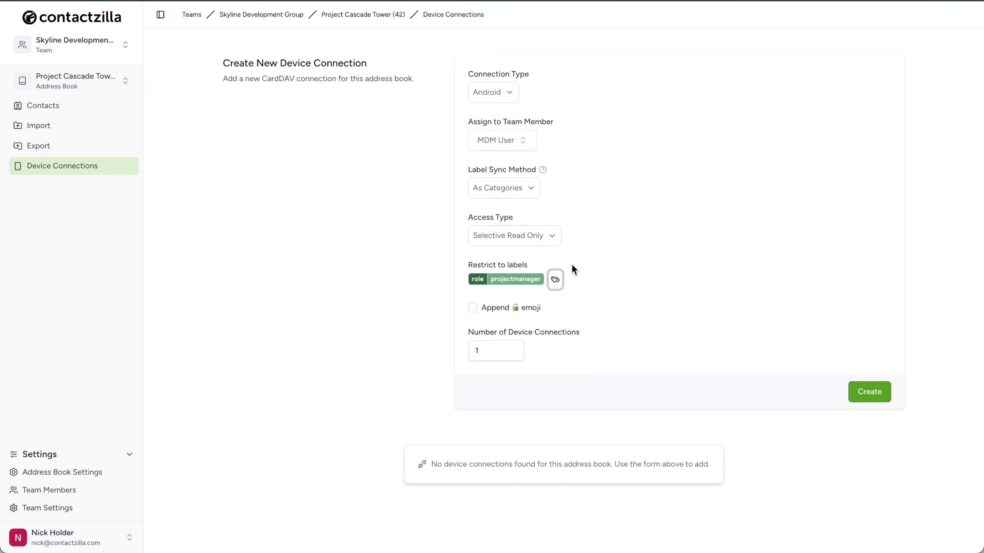
click(556, 281)
scroll(569, 422, down, 2)
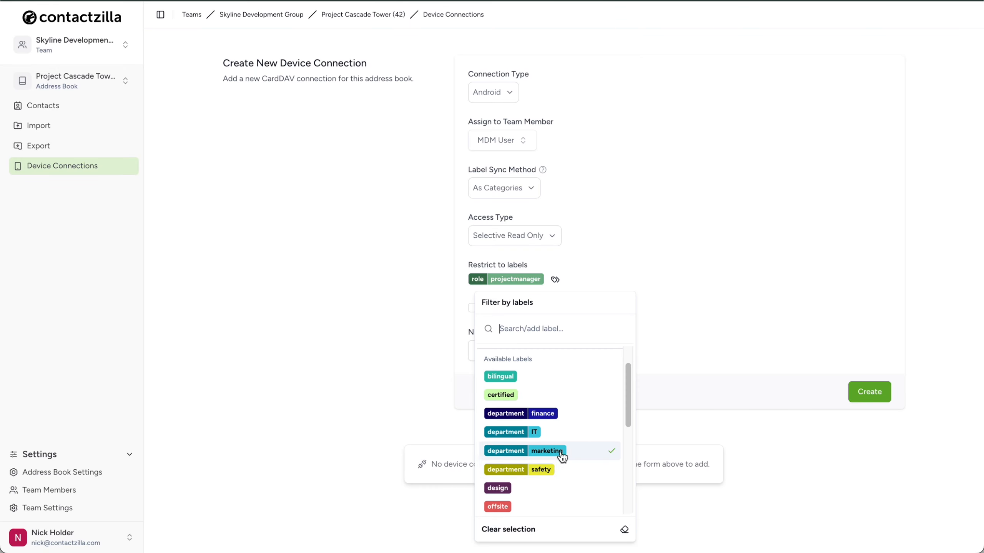
click(560, 453)
click(865, 392)
Step: Delete the newly created device connection
scroll(426, 519, down, 2)
scroll(401, 535, down, 3)
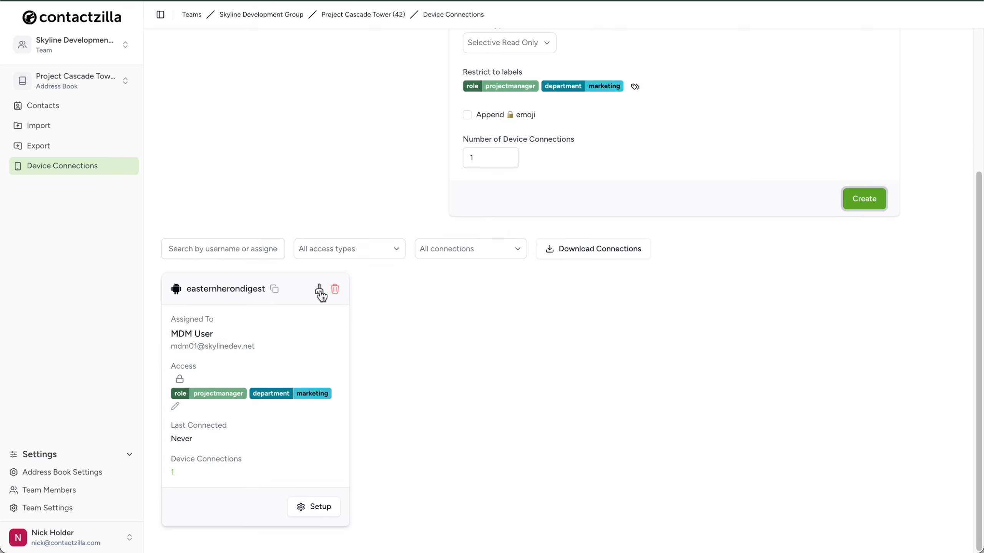
click(335, 289)
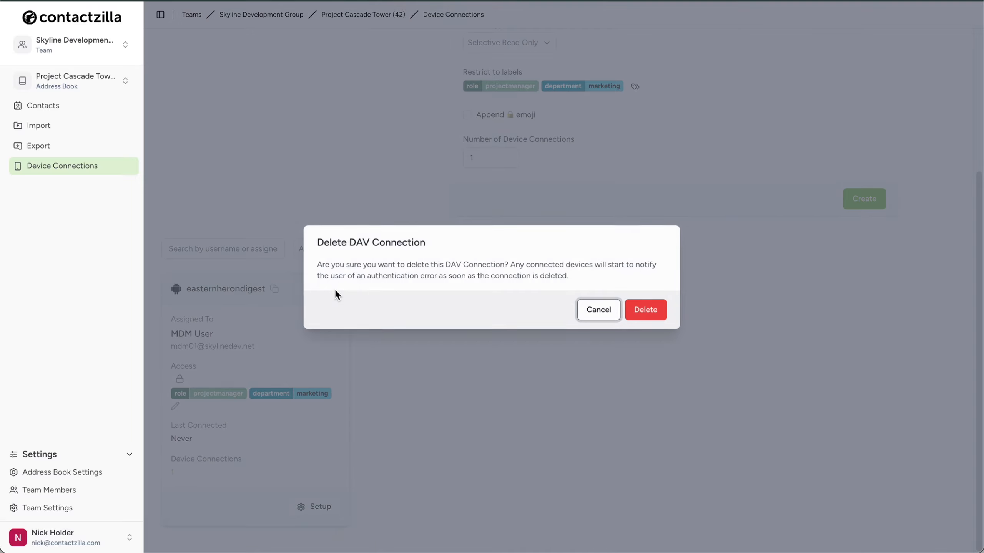
click(646, 307)
Step: Create a Full Read Only connection with 50 device connections
click(553, 235)
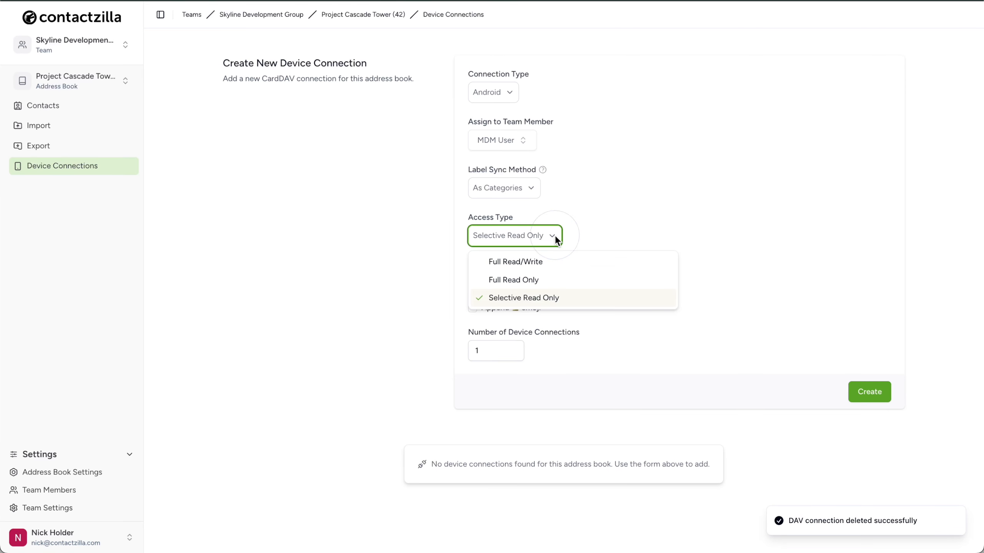
click(566, 281)
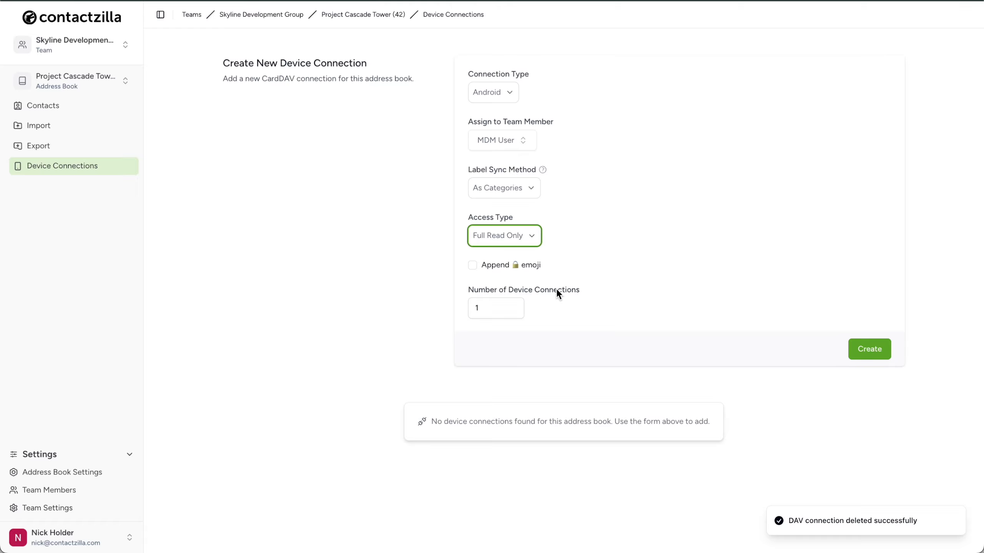
double_click(489, 309)
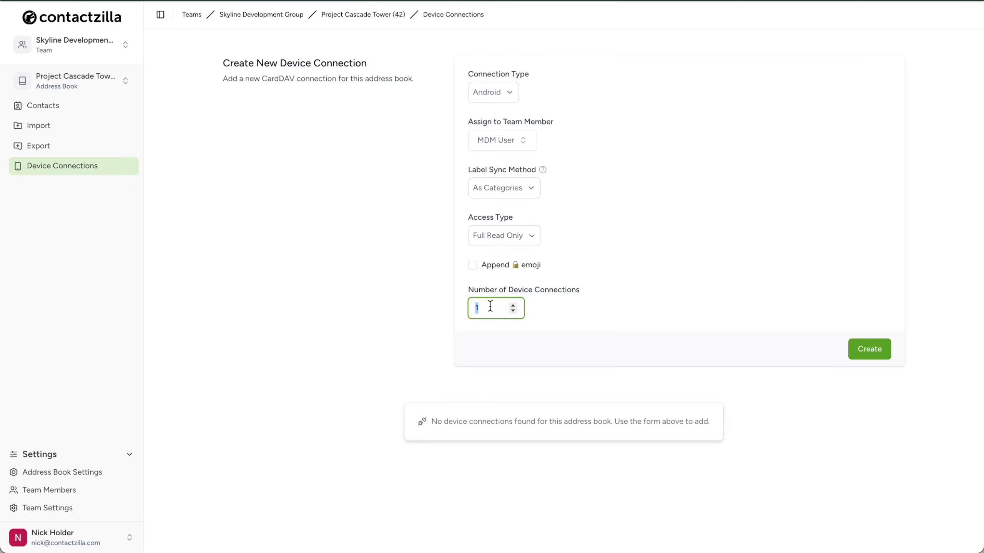
text(50)
click(556, 322)
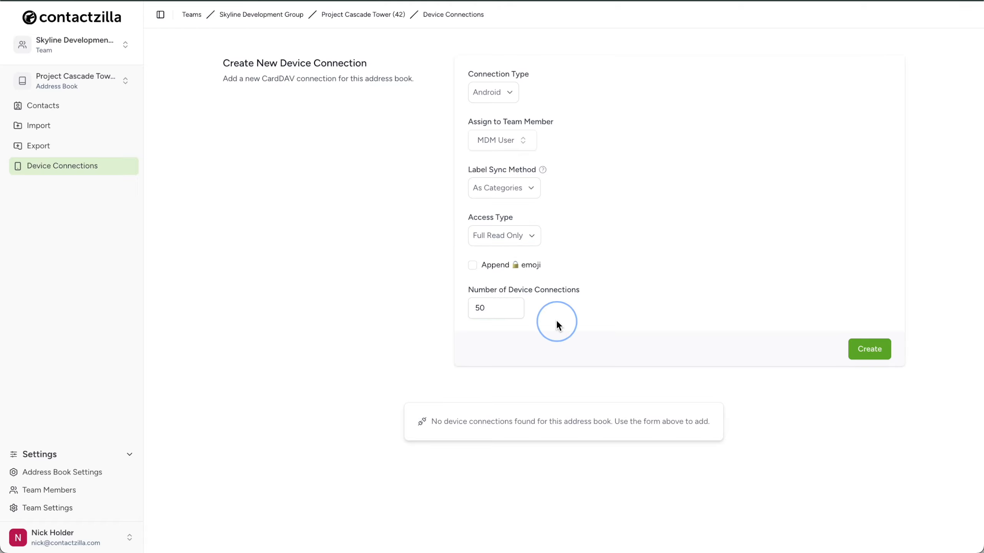
click(867, 350)
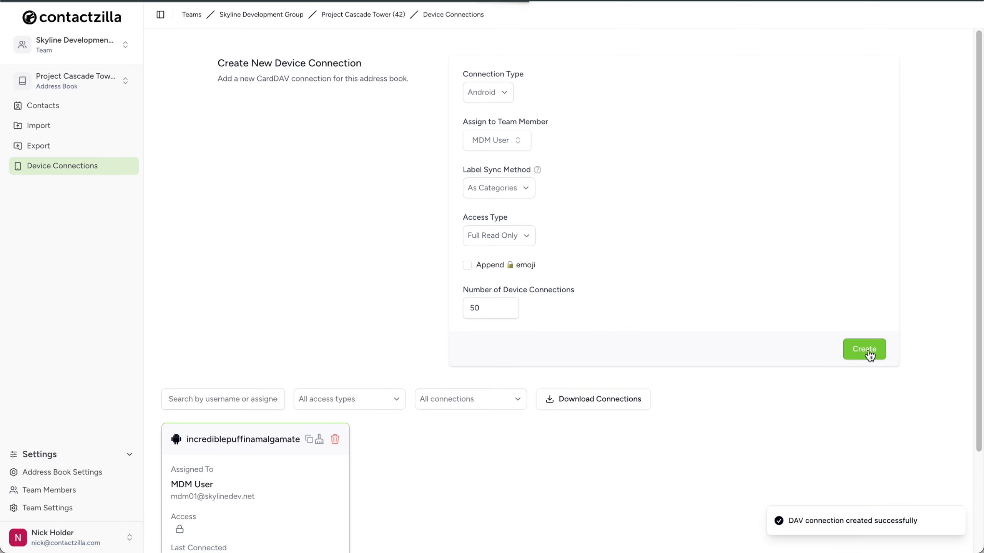
Step: Download the setup profile of the new device connection
scroll(451, 492, down, 3)
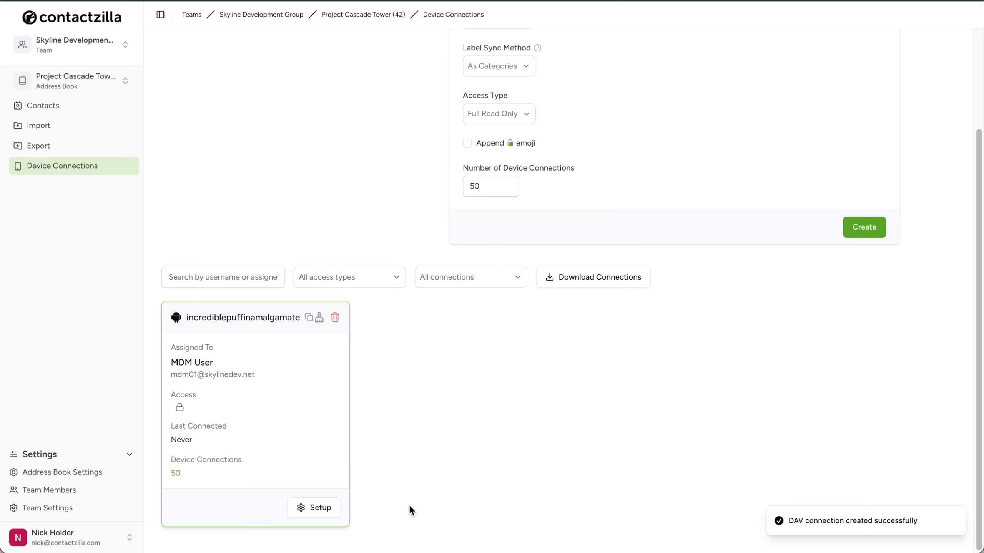
click(318, 511)
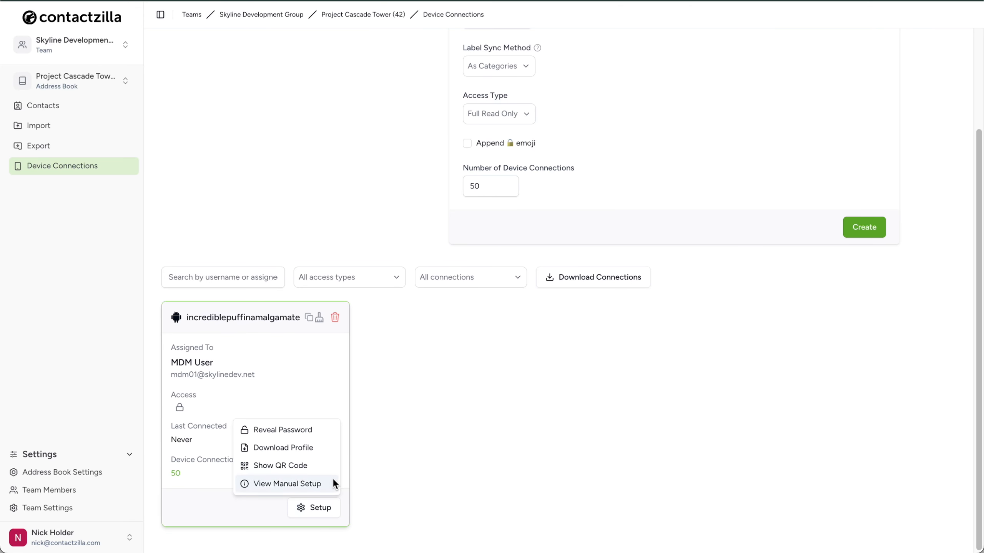
click(325, 448)
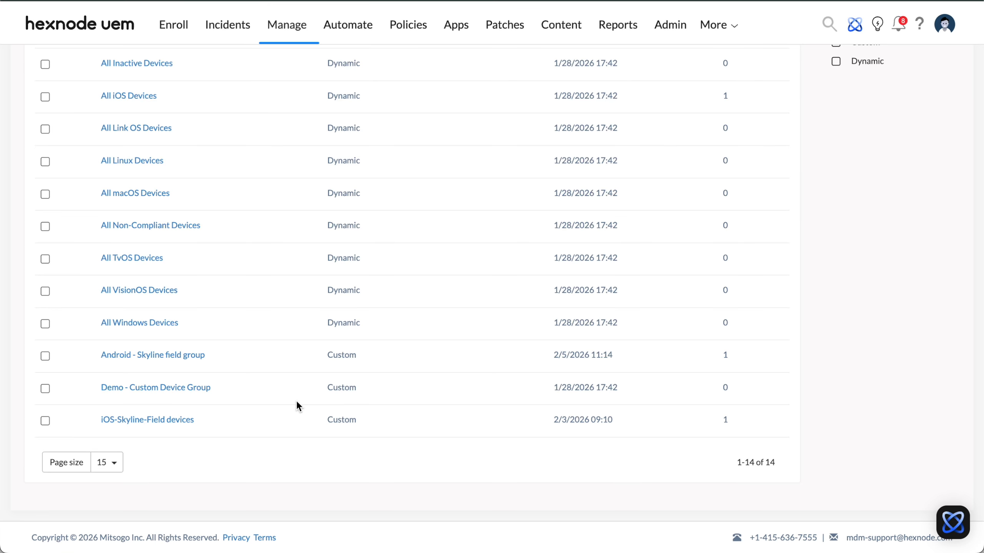
Step: Search Managed Google Play for Contactzilla and select the Contactzilla Sync app to add it to the app list
click(451, 31)
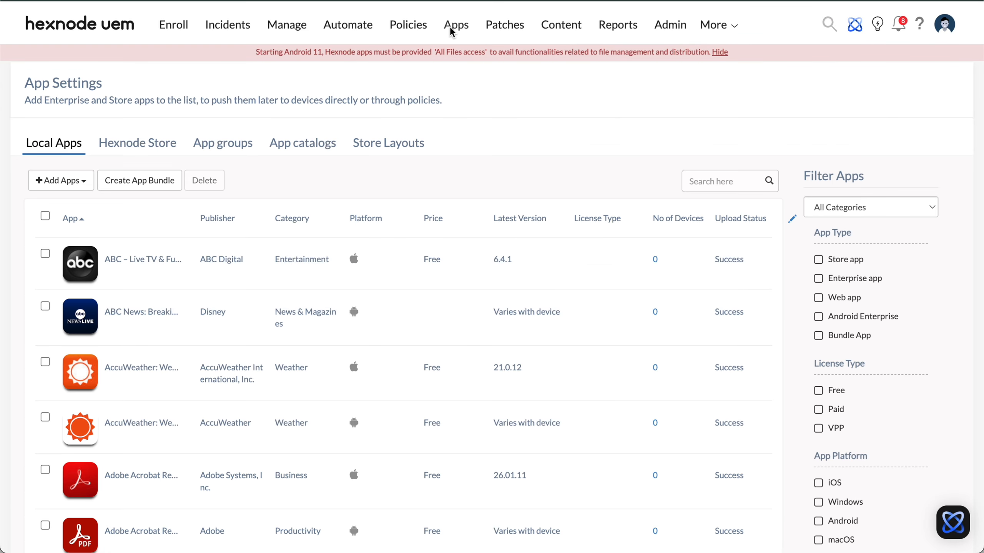
click(61, 180)
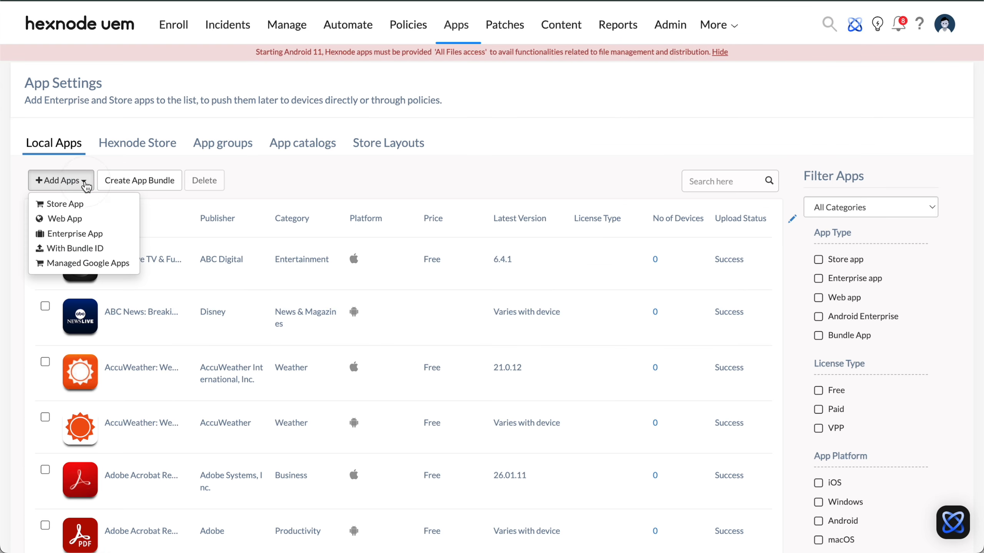
click(110, 264)
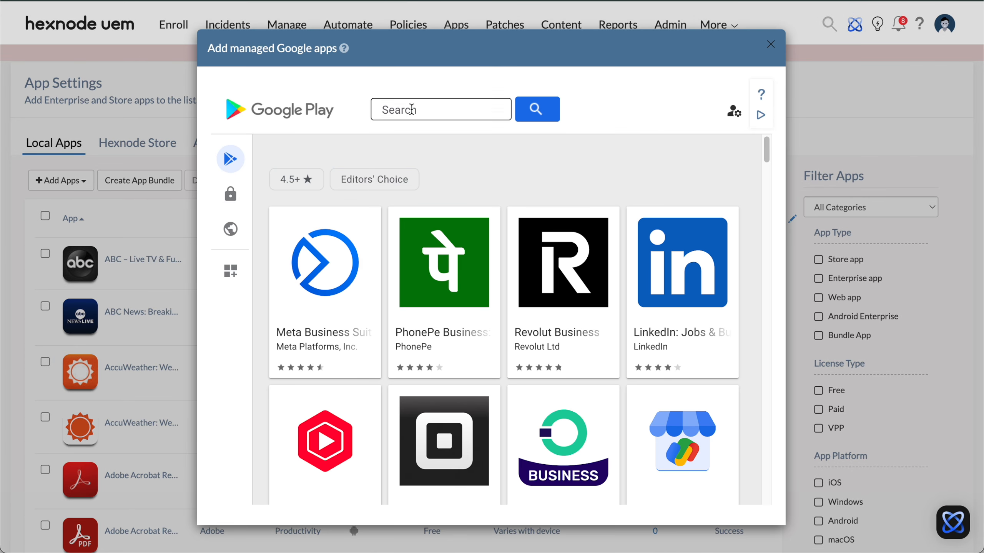
click(411, 110)
text(Contactzilla)
key(Return)
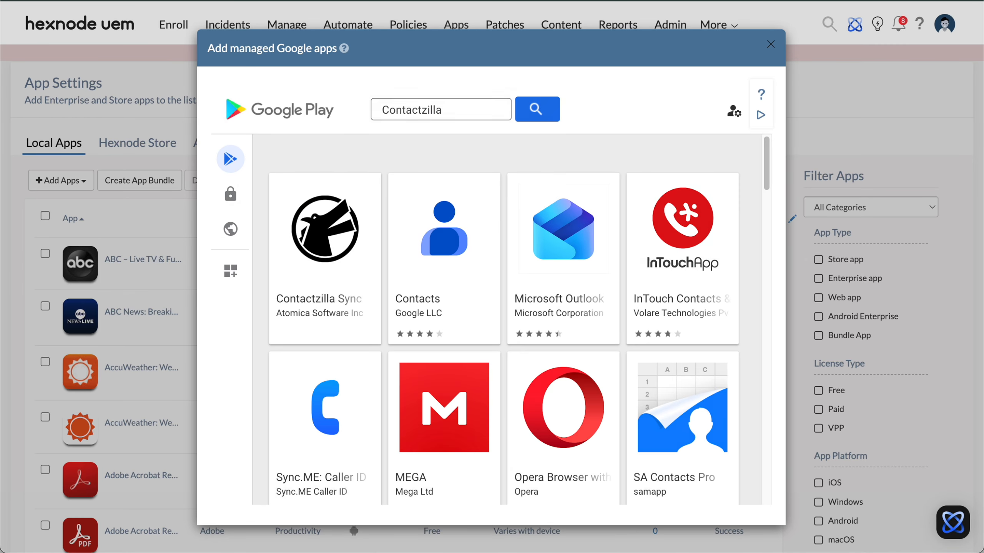
click(332, 255)
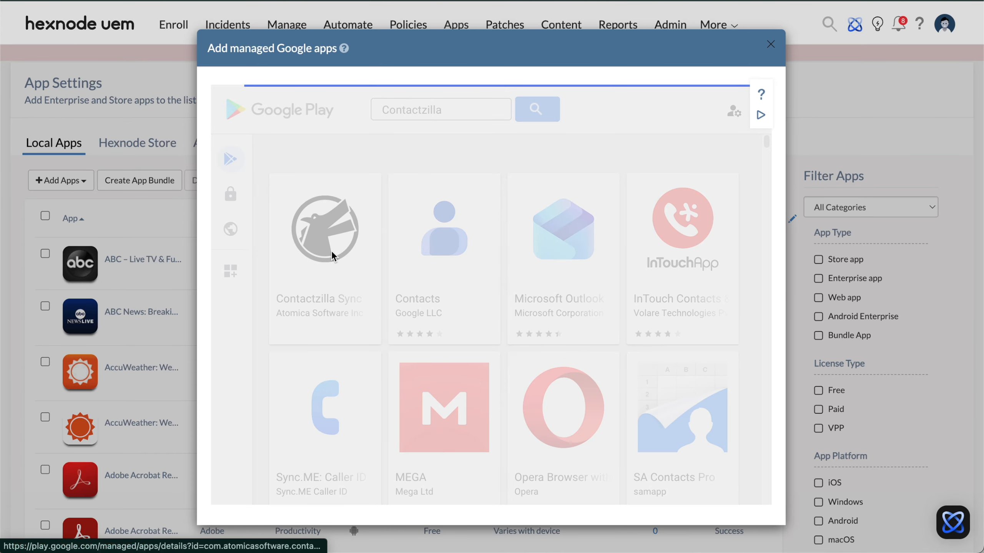
click(696, 313)
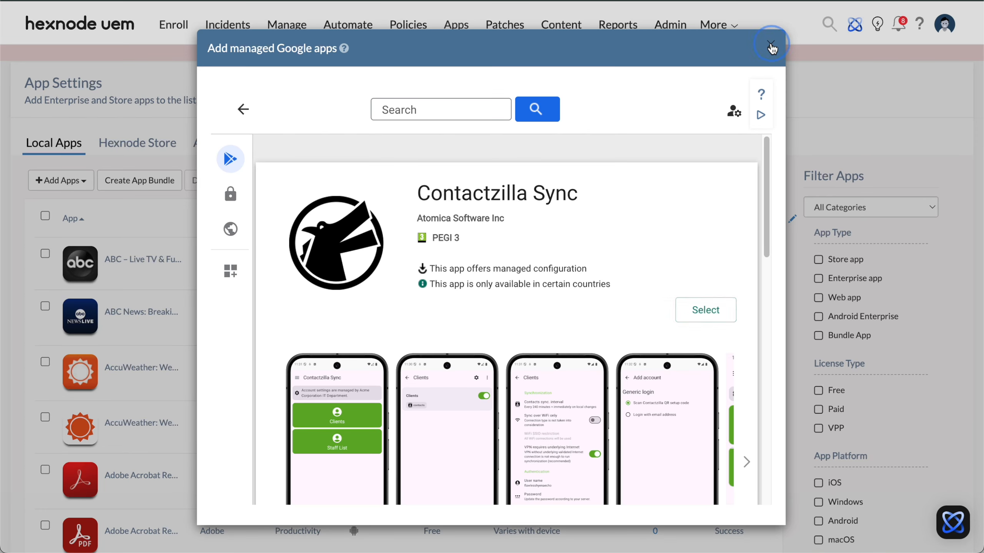
click(770, 44)
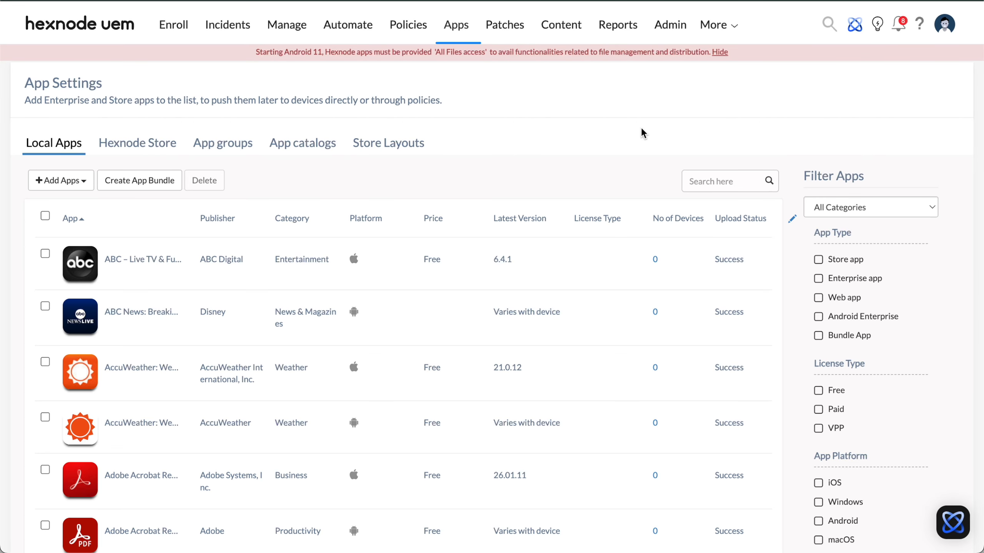
Step: Create a fully custom device policy named Contactzilla - Install sync app
click(406, 26)
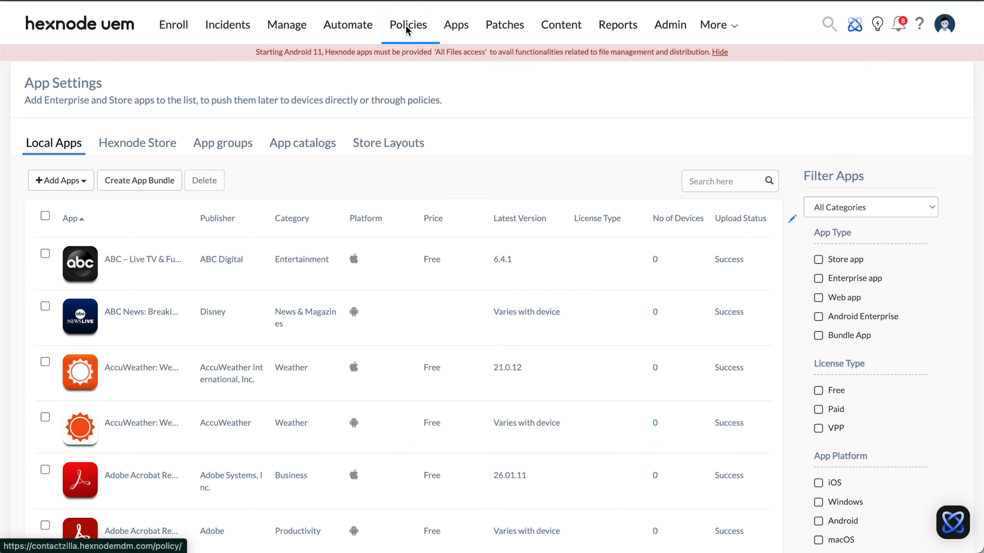
click(84, 112)
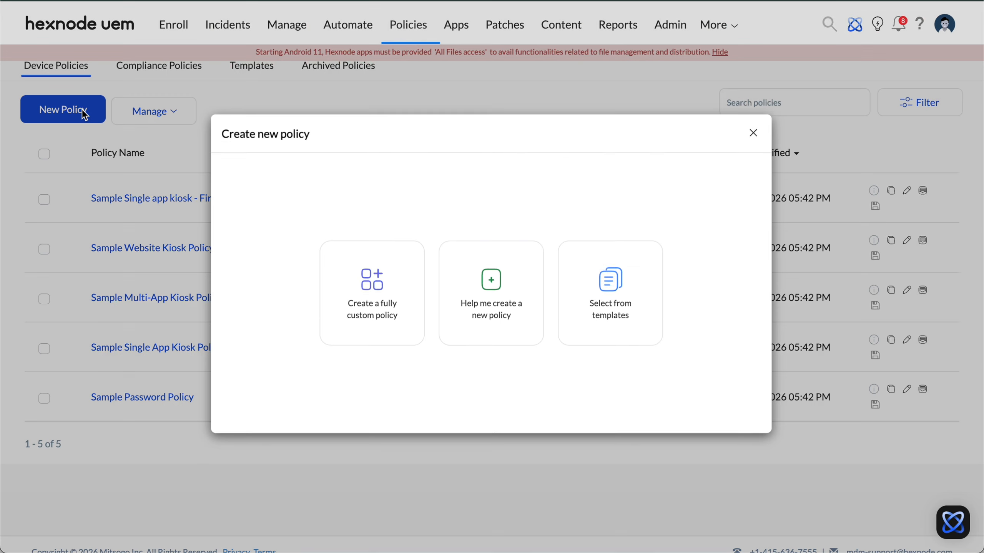
click(402, 289)
text(Contactzilla - Install)
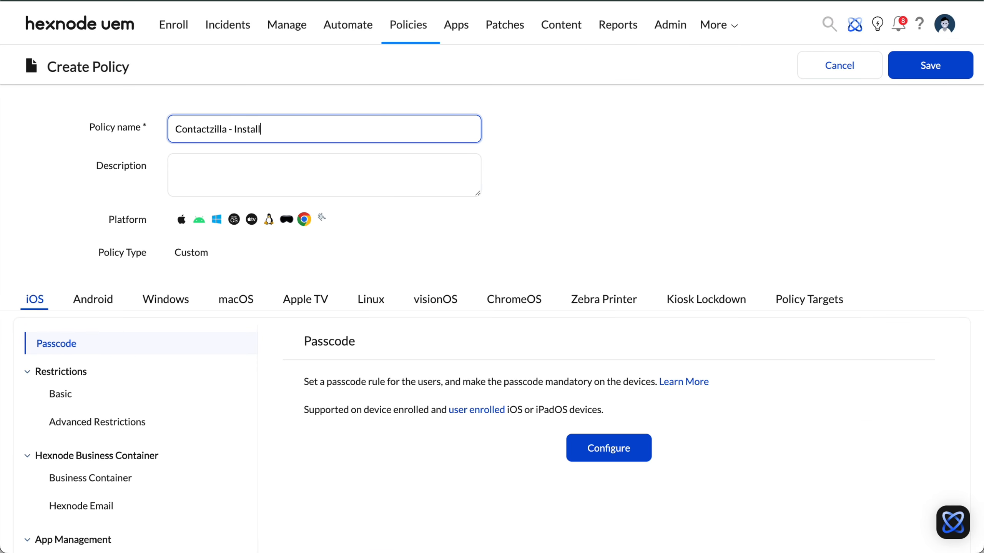
text( sync app)
Step: Configure Android Required Apps with the option to remove apps from the device on policy removal enabled
click(95, 300)
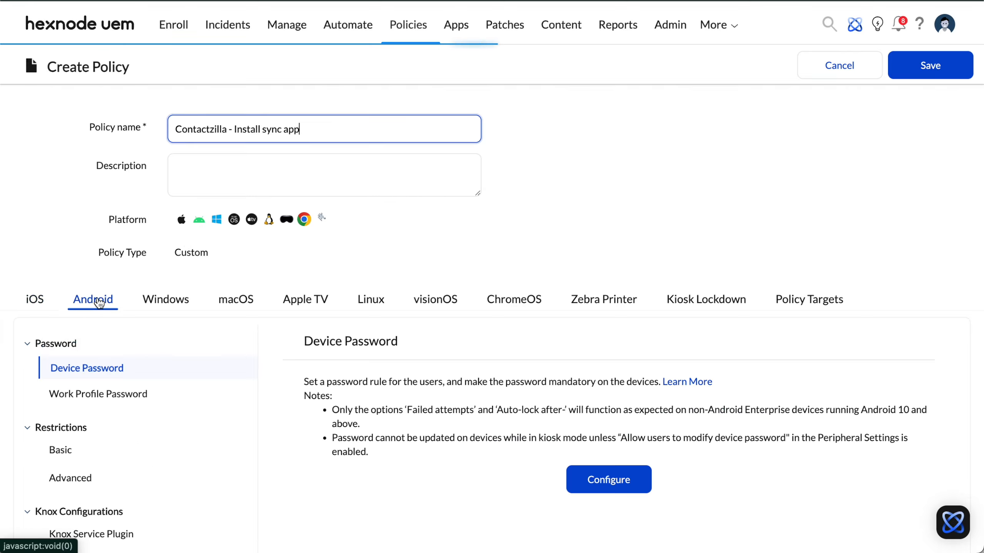
scroll(214, 364, down, 8)
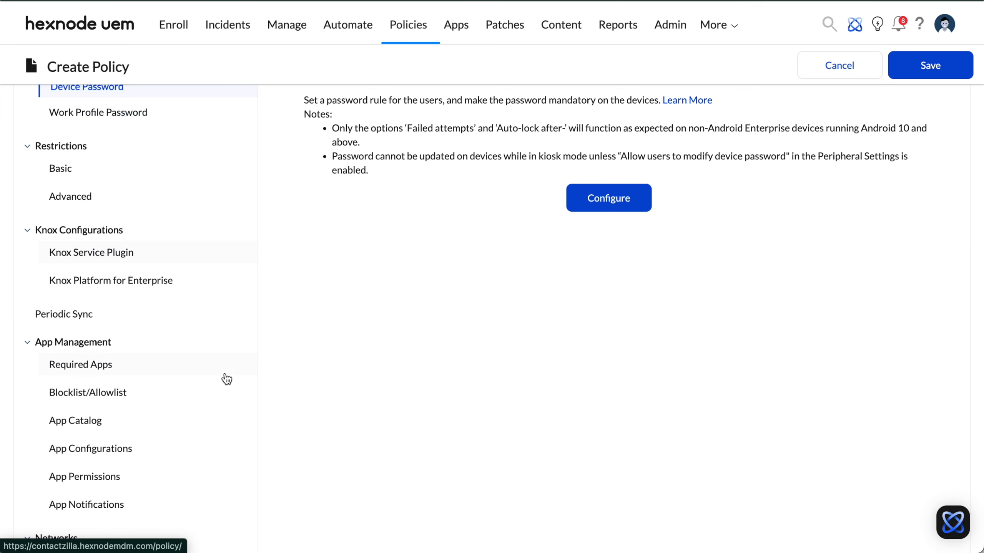
click(77, 366)
scroll(629, 306, down, 4)
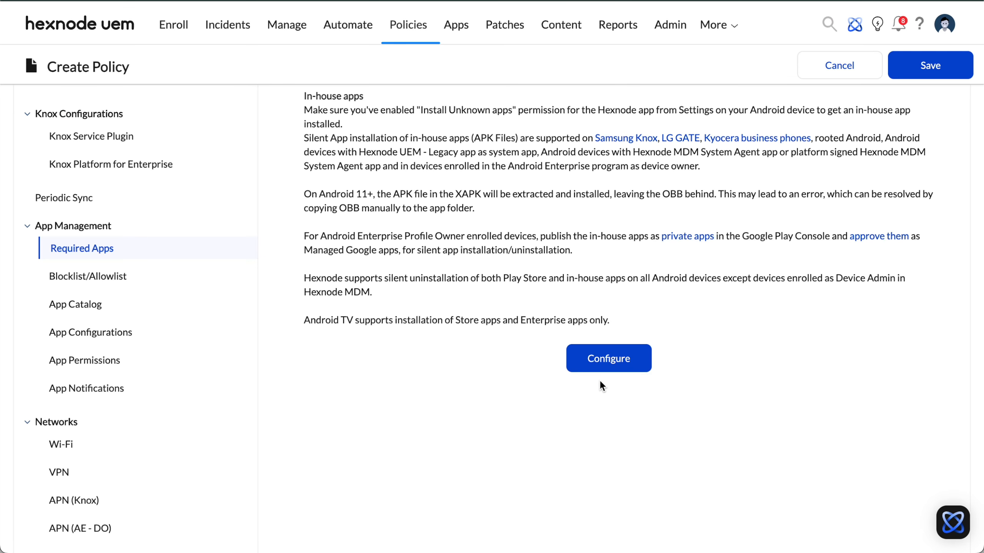
click(604, 366)
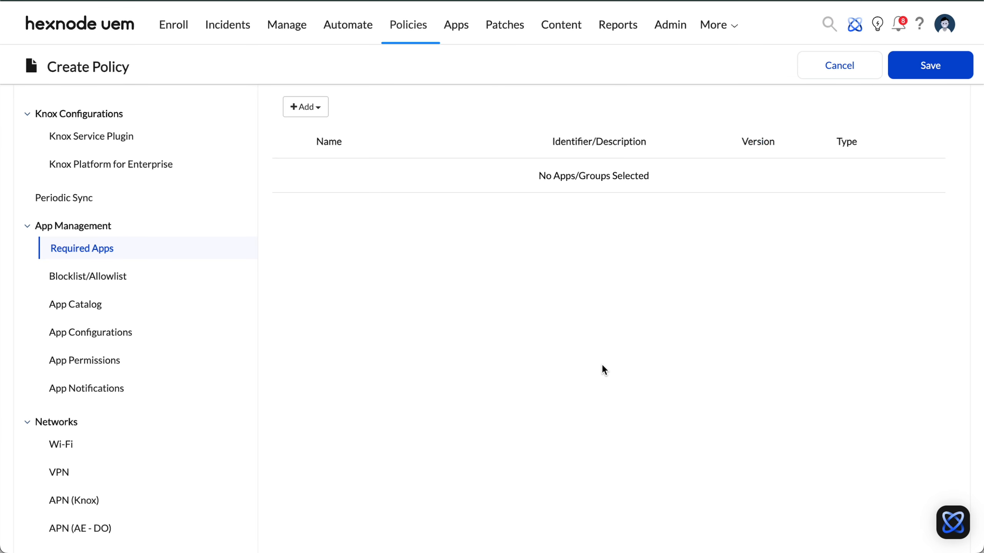
scroll(589, 348, up, 5)
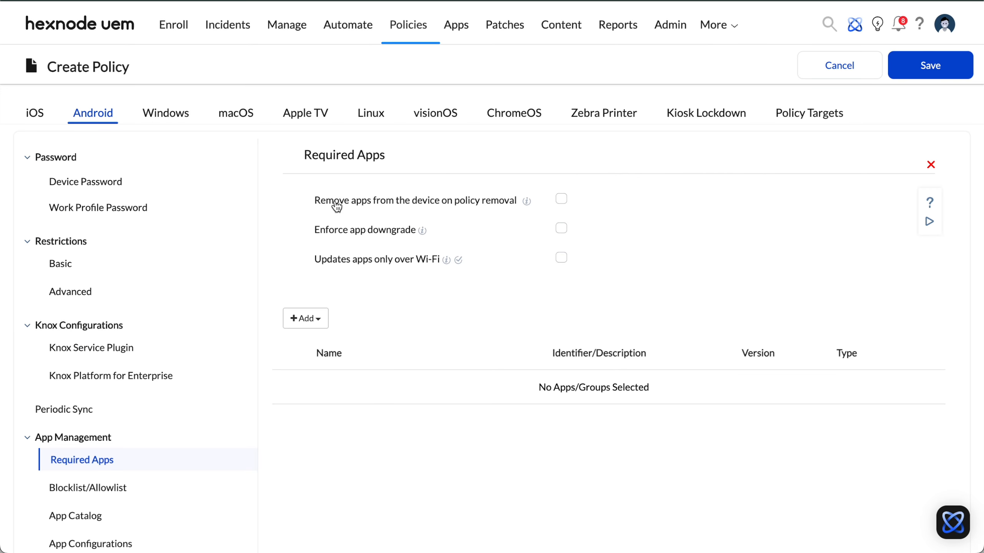
click(561, 201)
Step: Add the Contactzilla Sync app to the policy's required apps
click(321, 320)
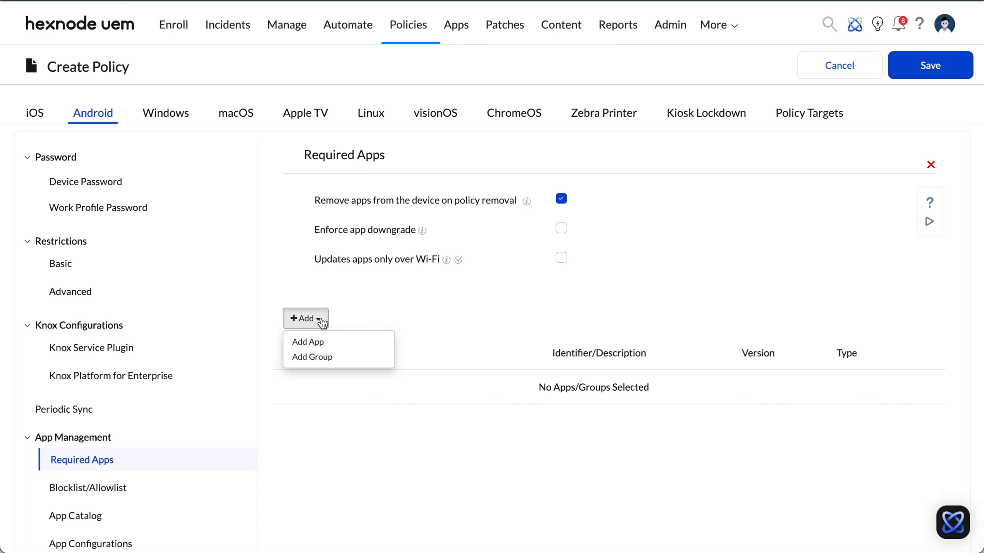
click(347, 341)
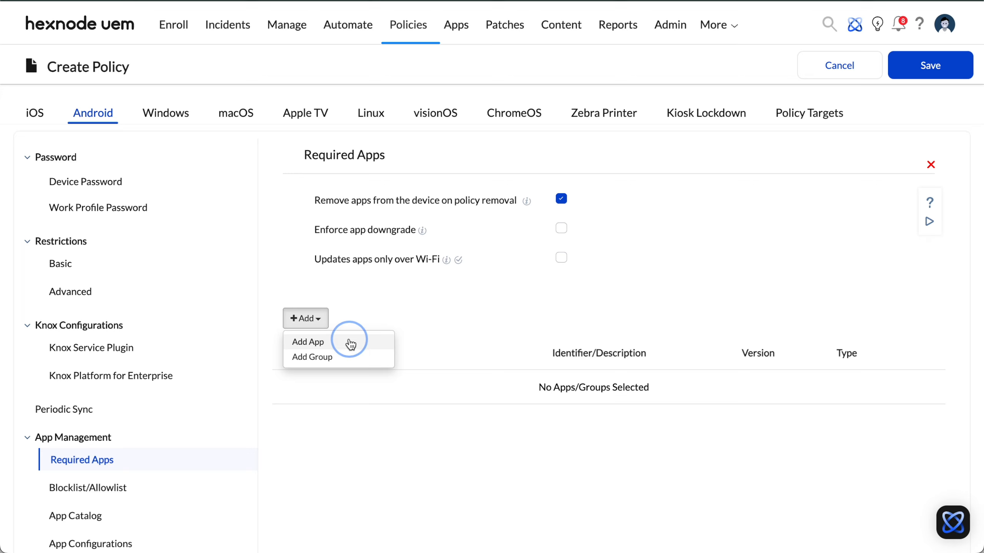
click(683, 132)
text(contactzilla)
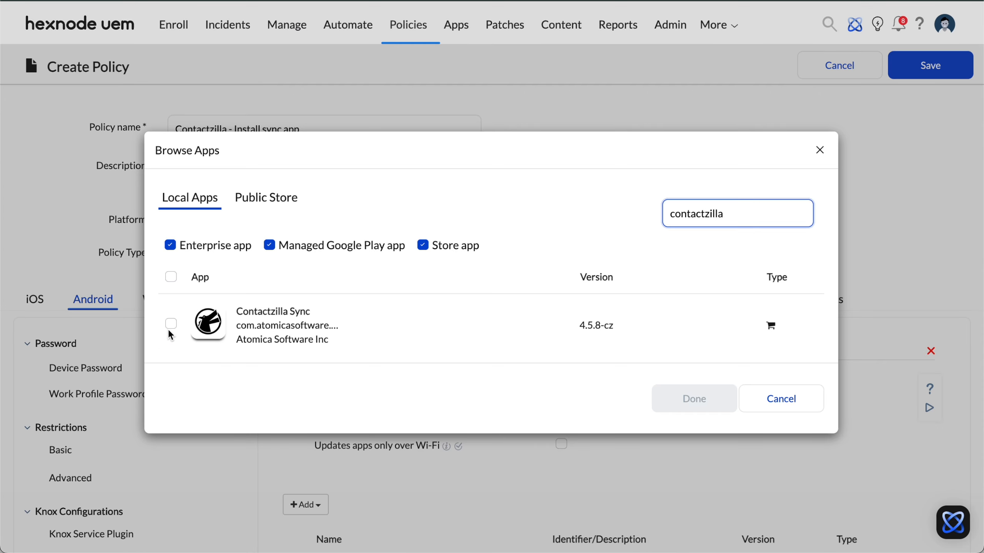
click(170, 324)
click(705, 403)
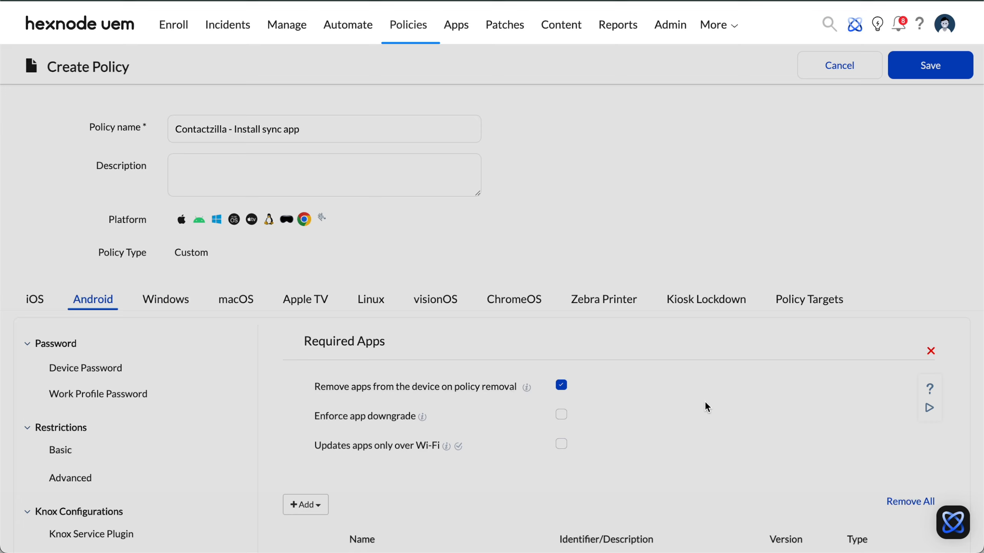
Step: Add an Android app permission entry for Contactzilla Sync and set Read your contacts to Allow
scroll(647, 448, down, 6)
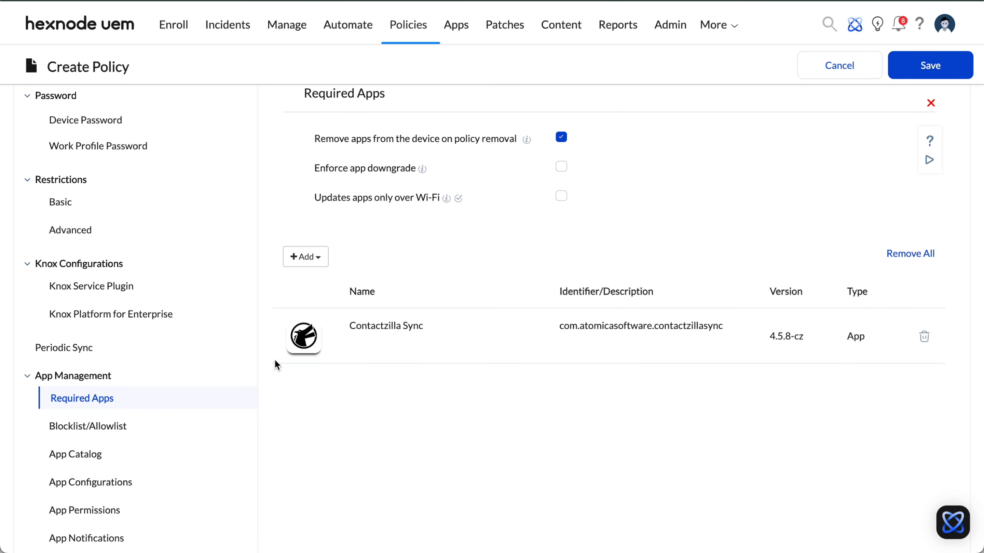
click(131, 514)
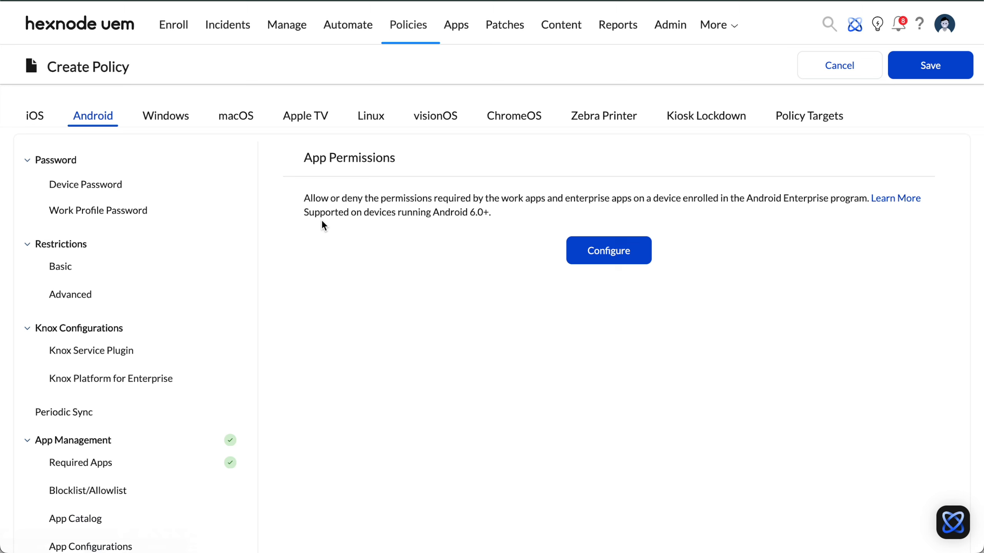
click(611, 257)
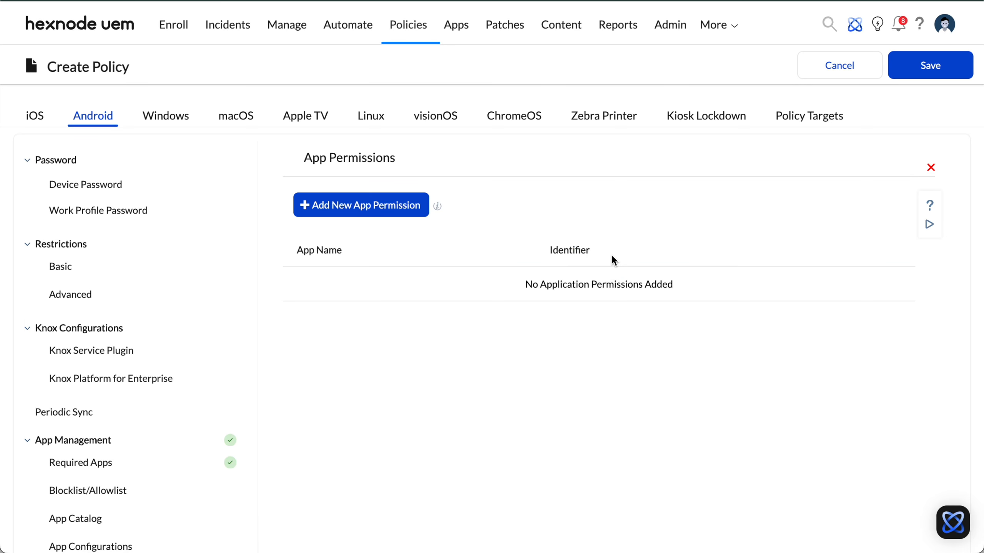
click(369, 212)
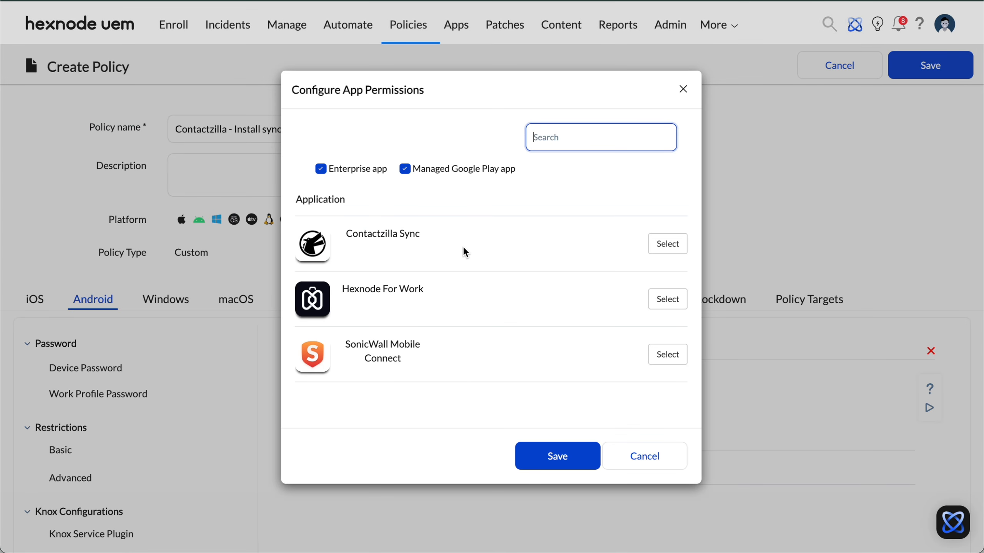
click(668, 244)
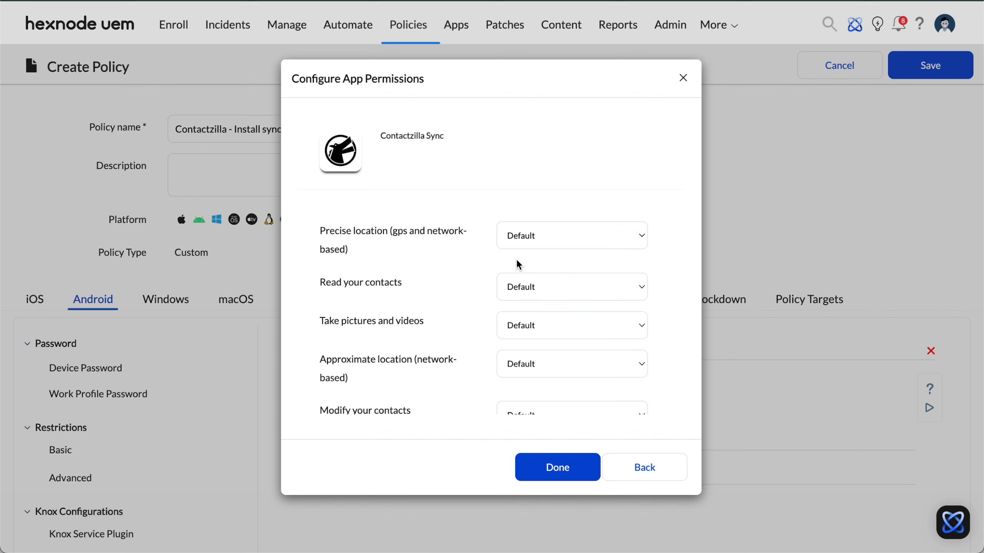
click(640, 286)
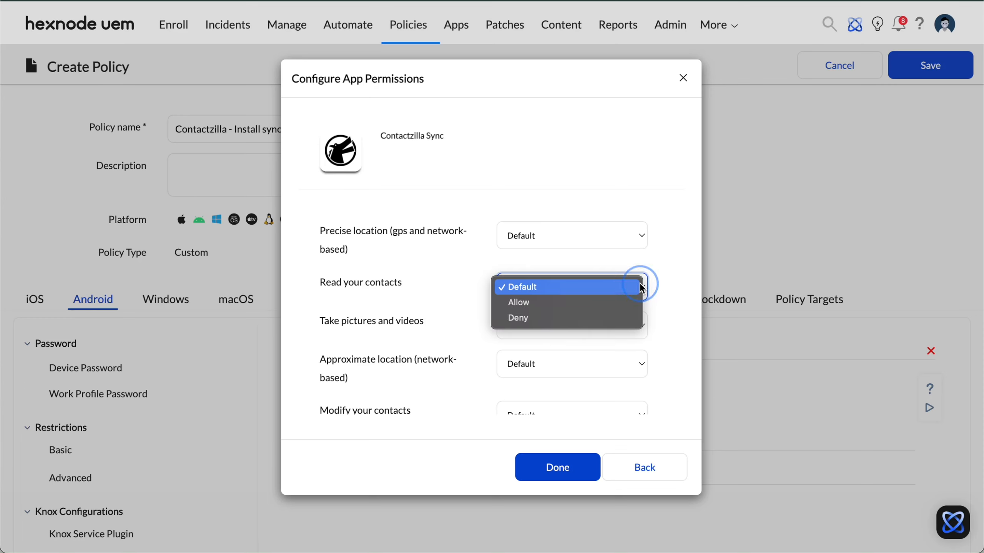
click(628, 304)
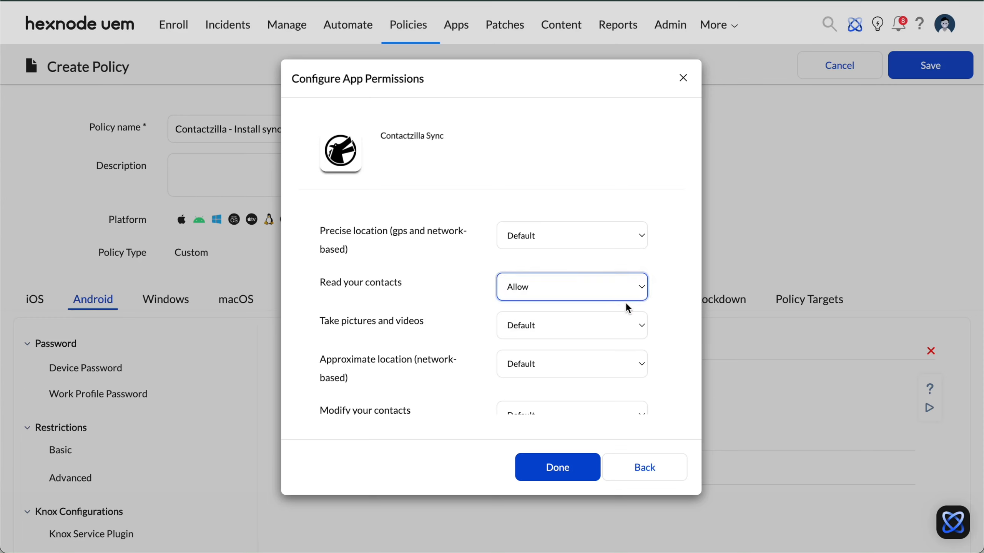
Step: Set Modify your contacts and Send push notifications to Allow, then save the app permissions
scroll(631, 336, down, 3)
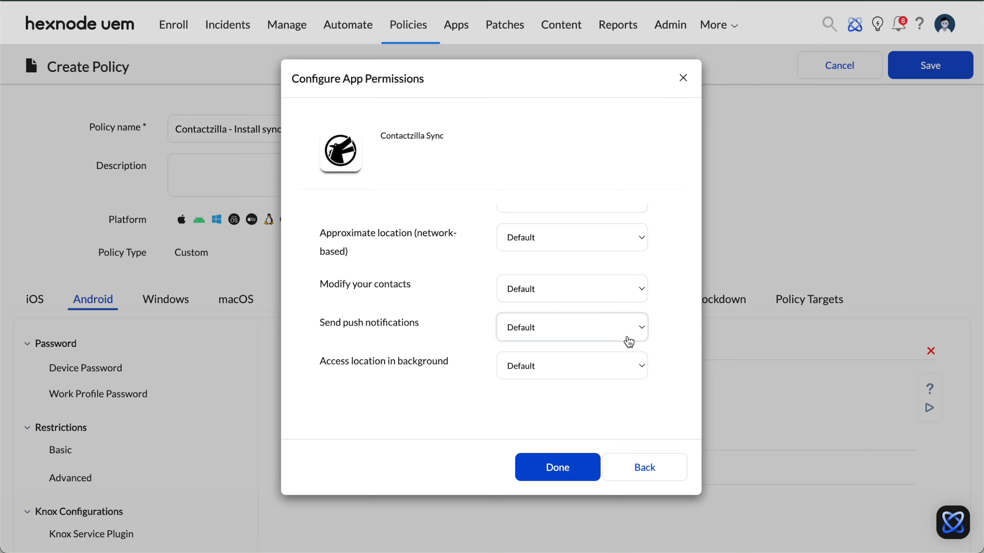
click(633, 297)
click(628, 306)
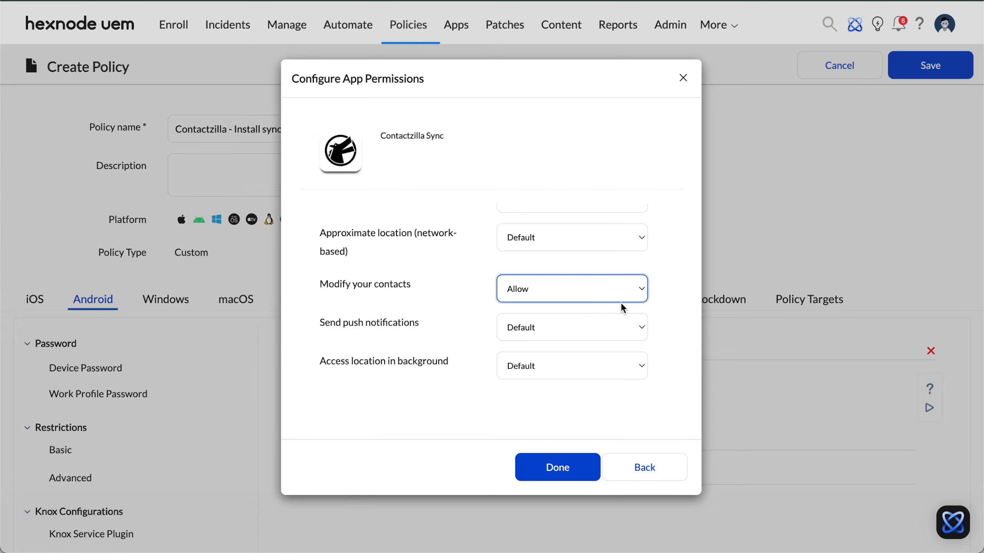
click(632, 325)
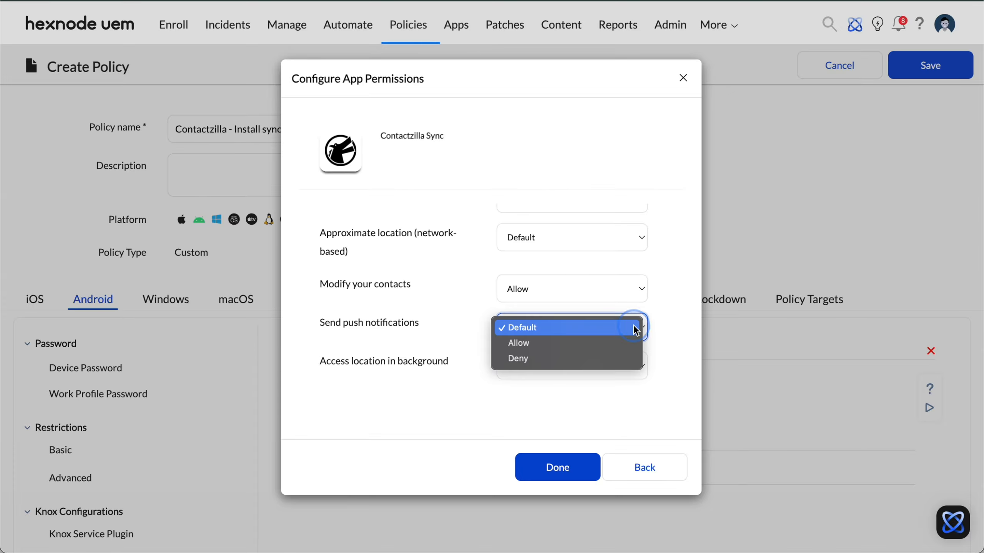
click(623, 345)
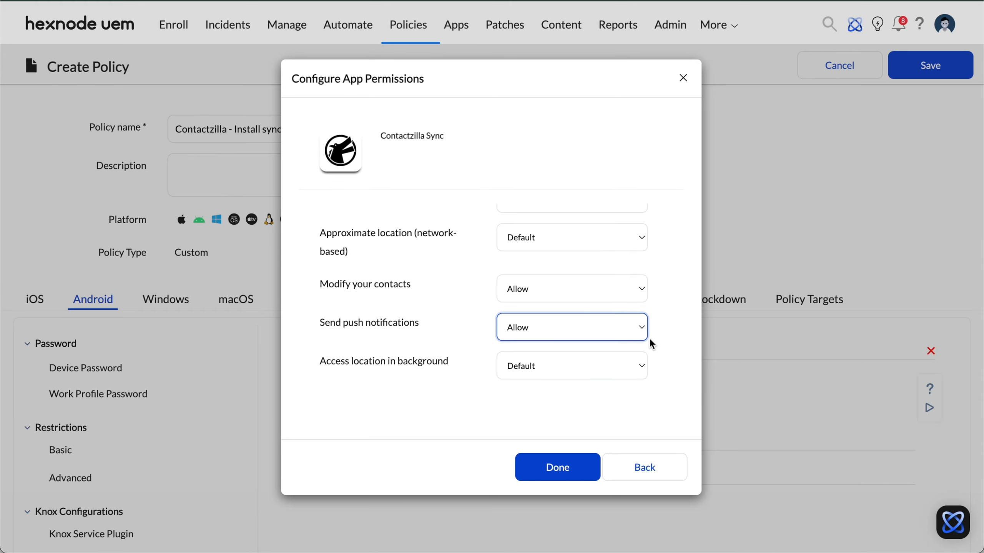
click(535, 471)
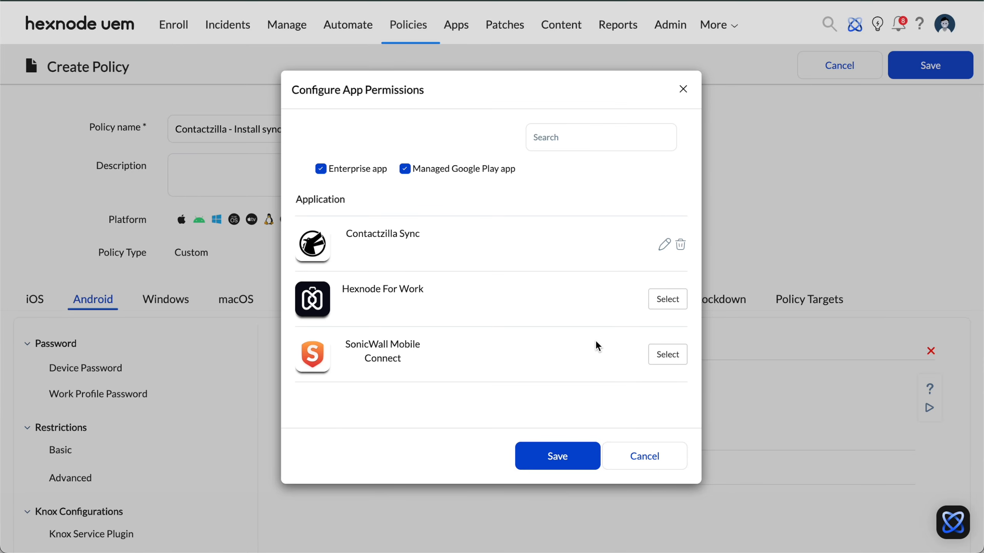
click(540, 452)
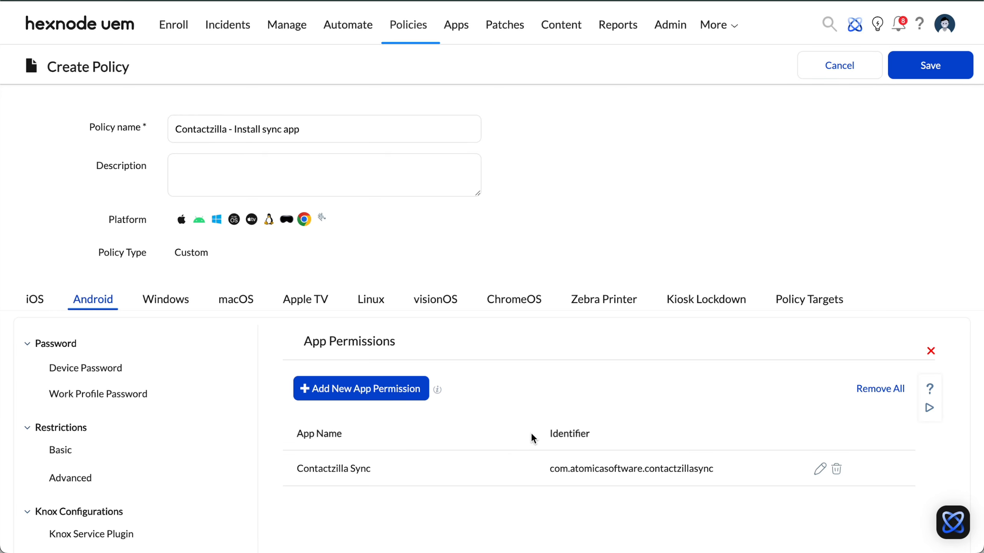
Step: Target the policy at the Android - Skyline field group device group, then save it and confirm the device association
click(808, 306)
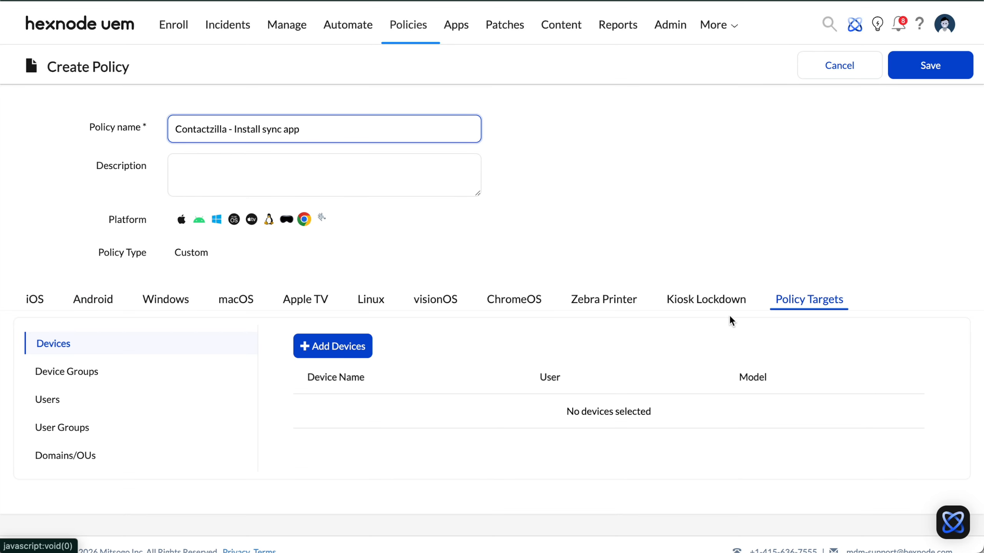
click(88, 373)
scroll(88, 379, down, 1)
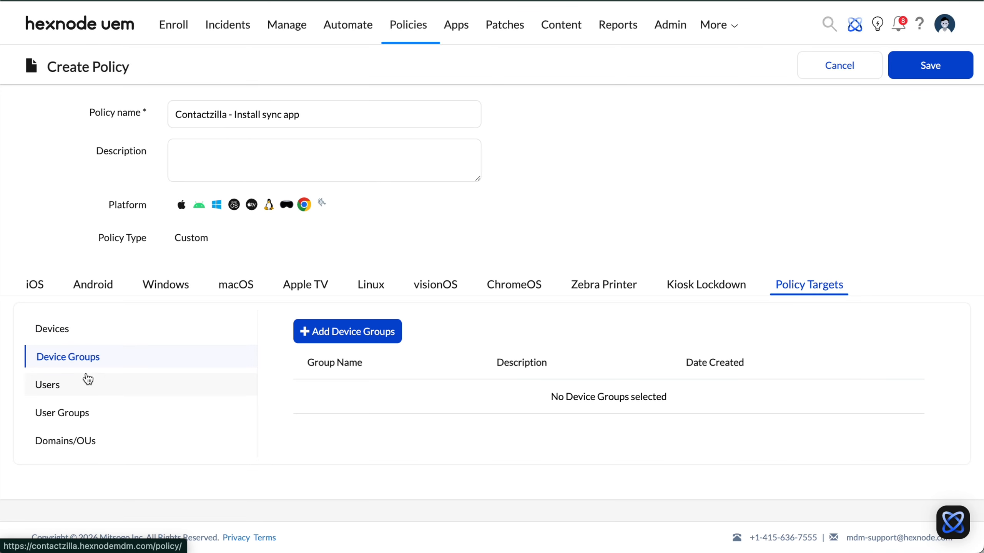
click(361, 332)
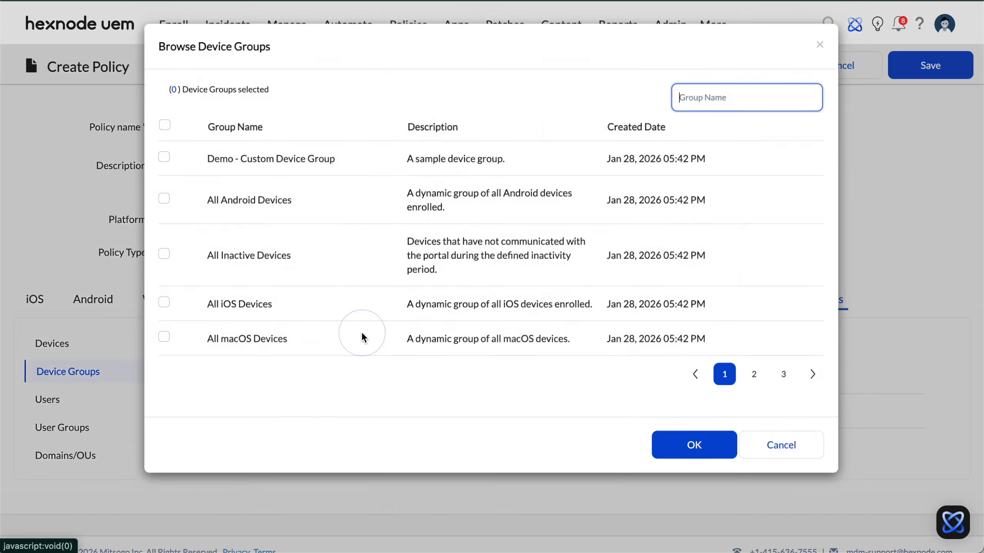
click(783, 403)
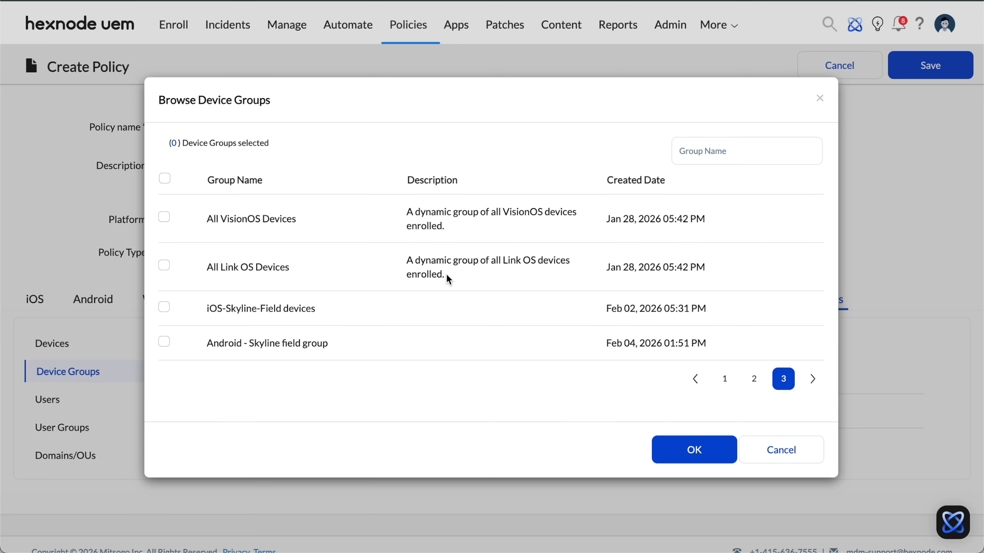
click(163, 341)
click(689, 449)
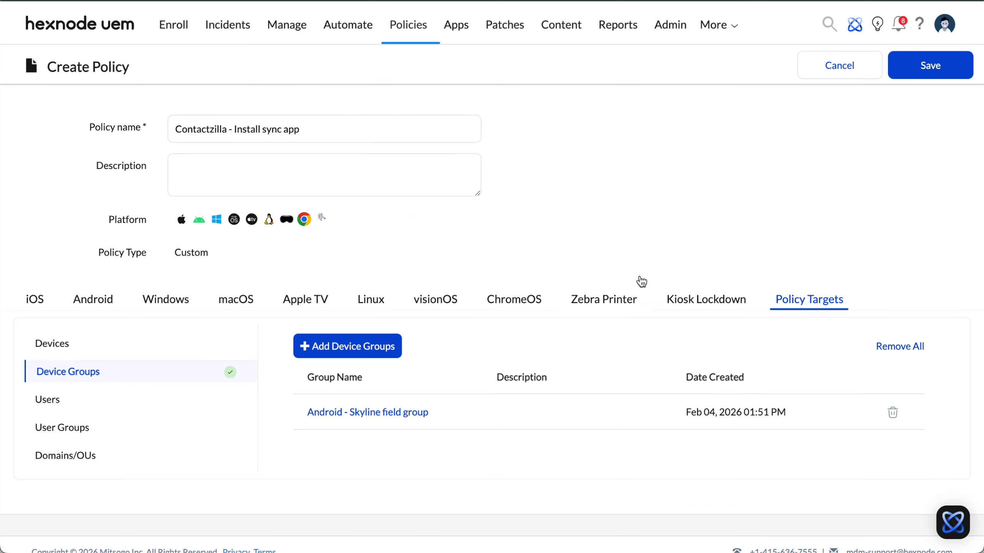
click(922, 70)
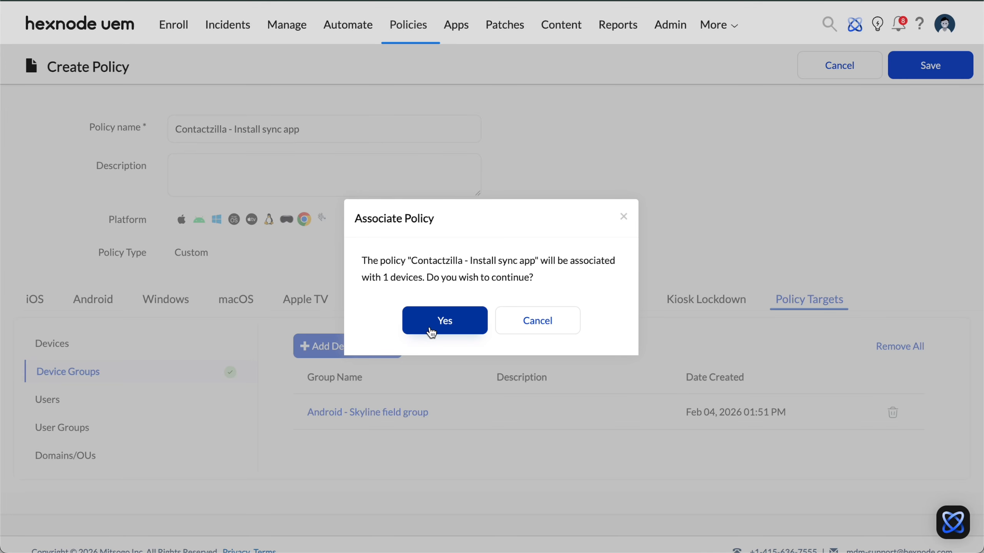
click(431, 329)
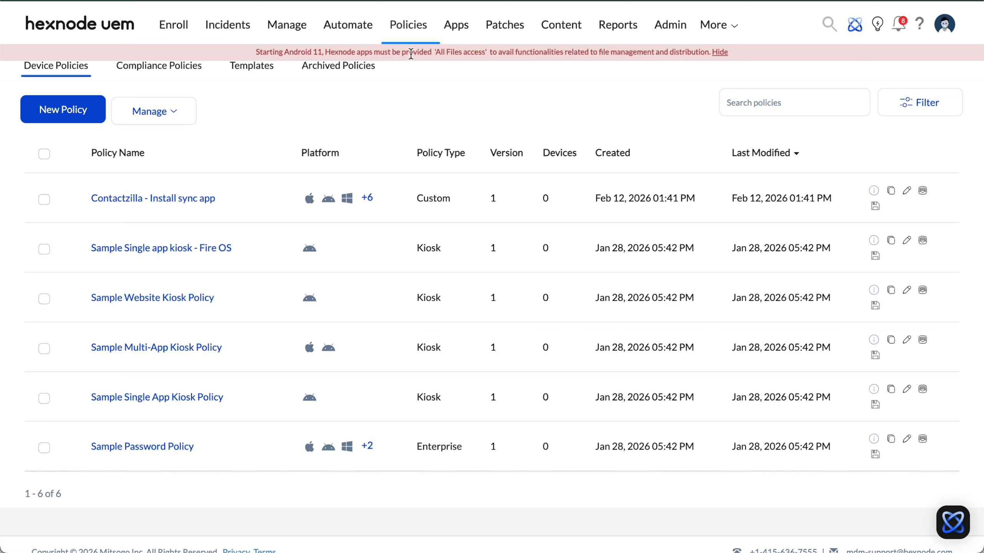
Step: Create a new fully custom policy named Contactzilla deploy address books - Android
click(75, 115)
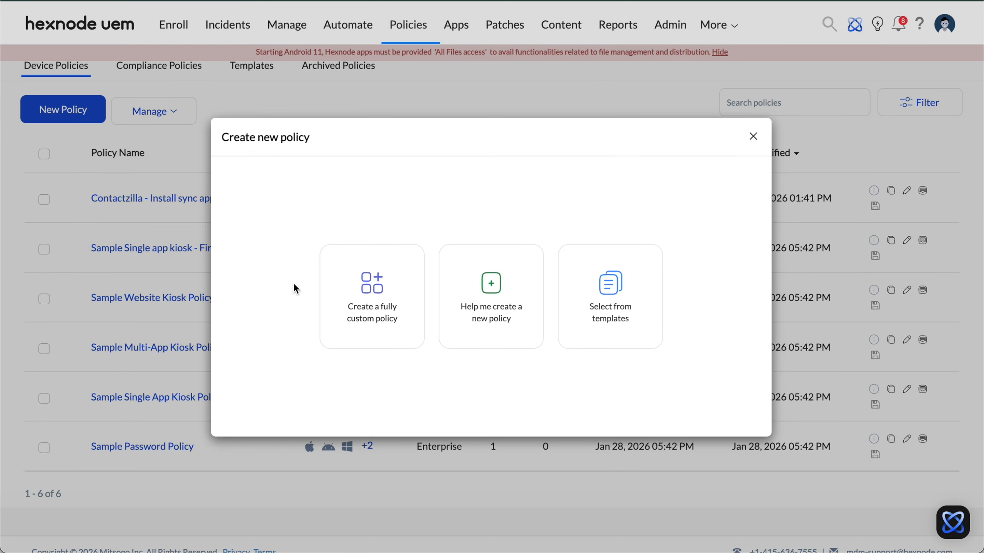
click(373, 335)
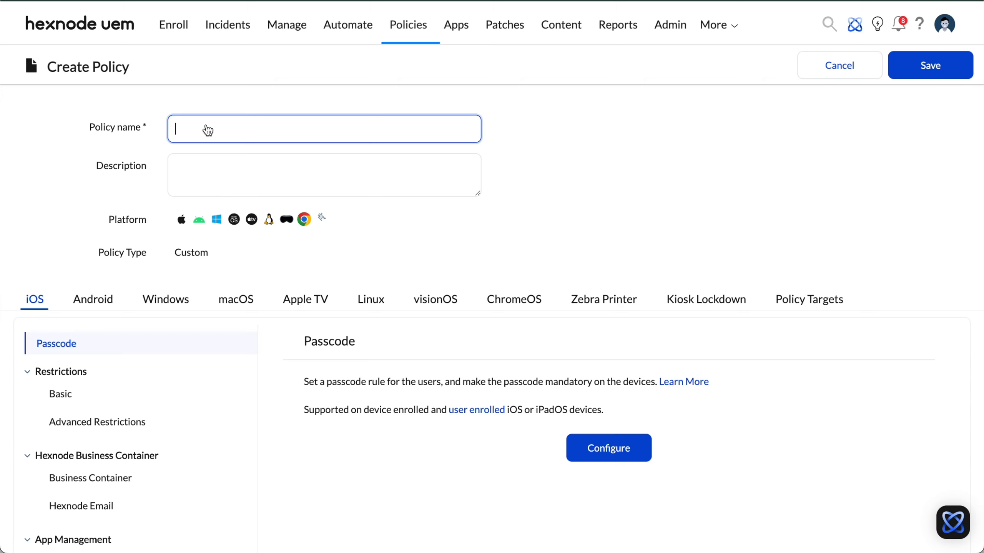
text(Contactzilla deploy address books - Android)
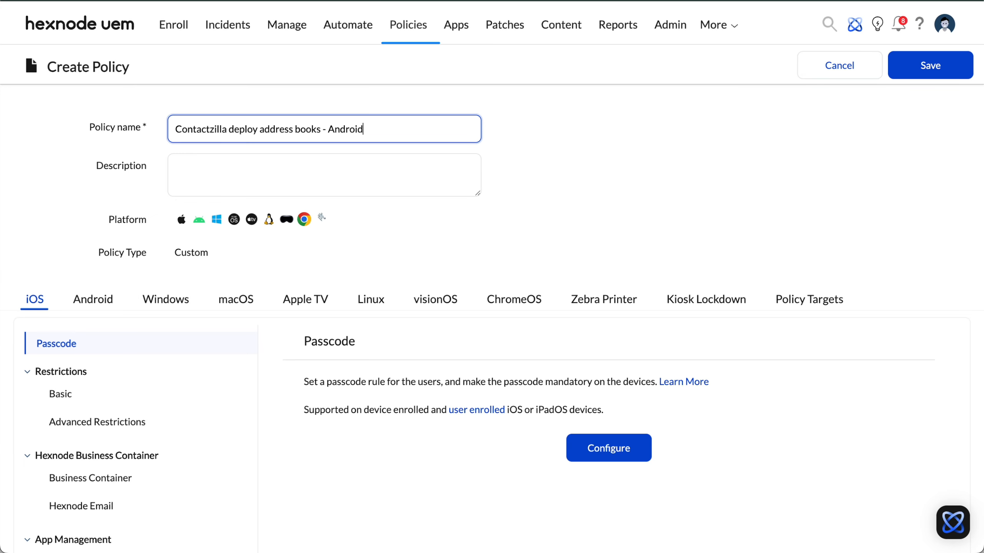
Step: Add a new Android app configuration for the Contactzilla Sync app
click(93, 300)
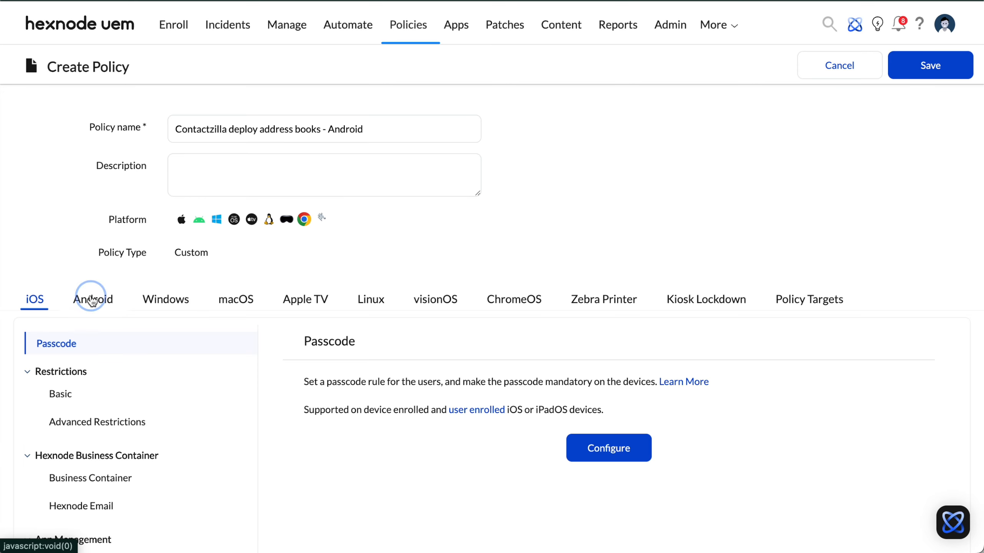
scroll(190, 407, down, 6)
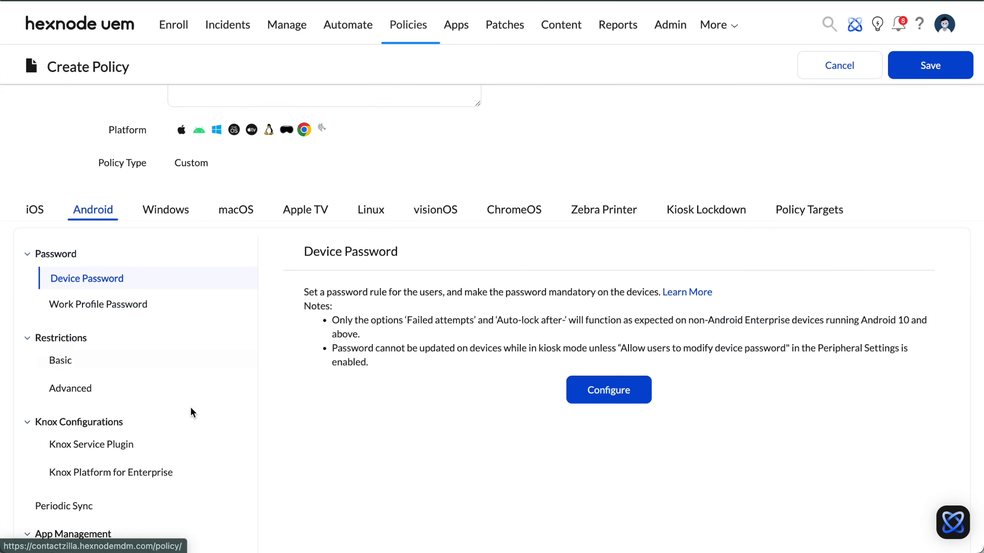
scroll(190, 413, down, 1)
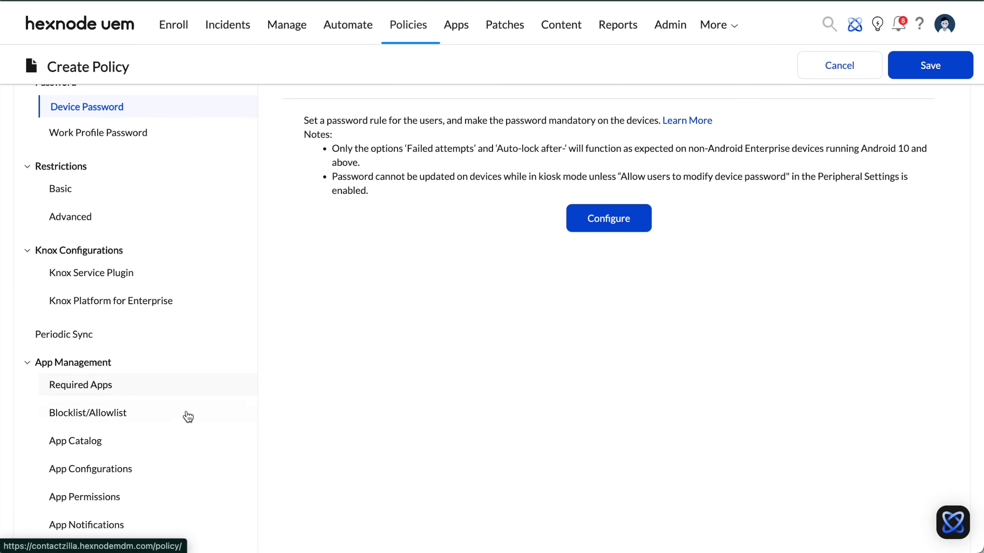
click(118, 472)
scroll(116, 470, up, 2)
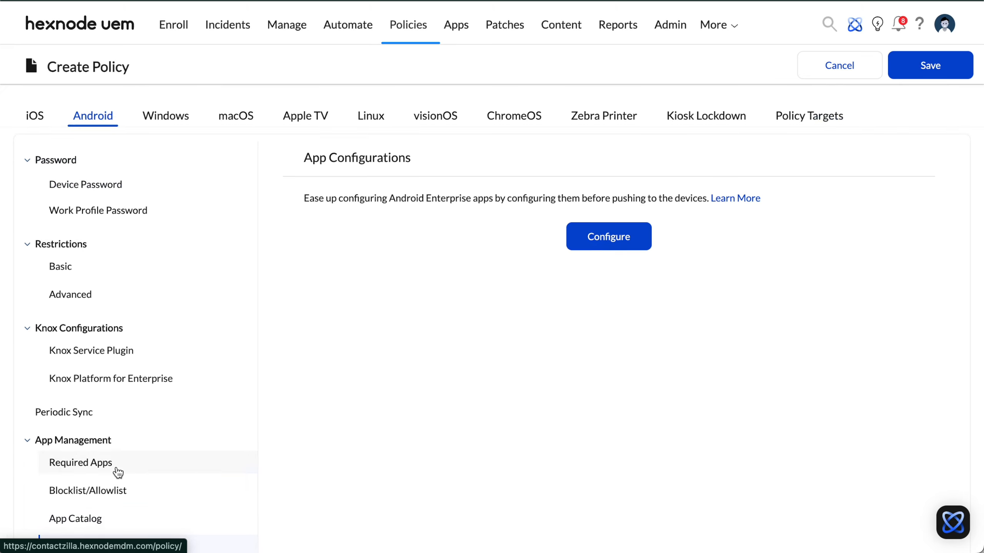
click(626, 237)
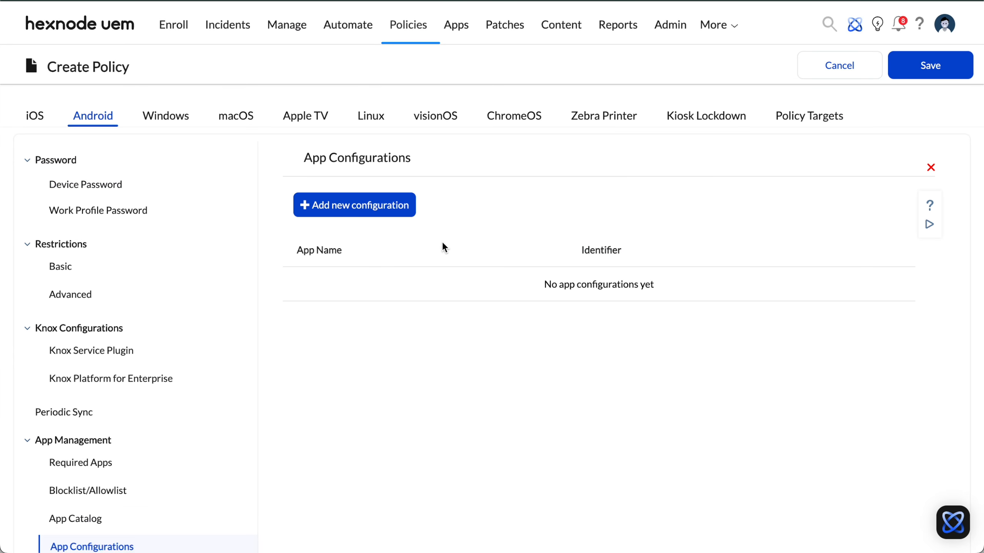
click(358, 212)
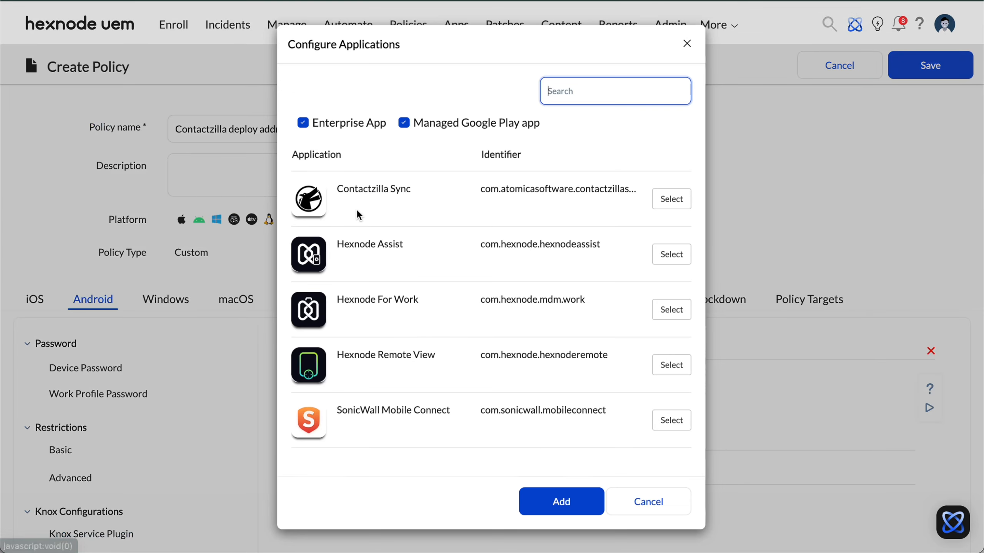
click(679, 209)
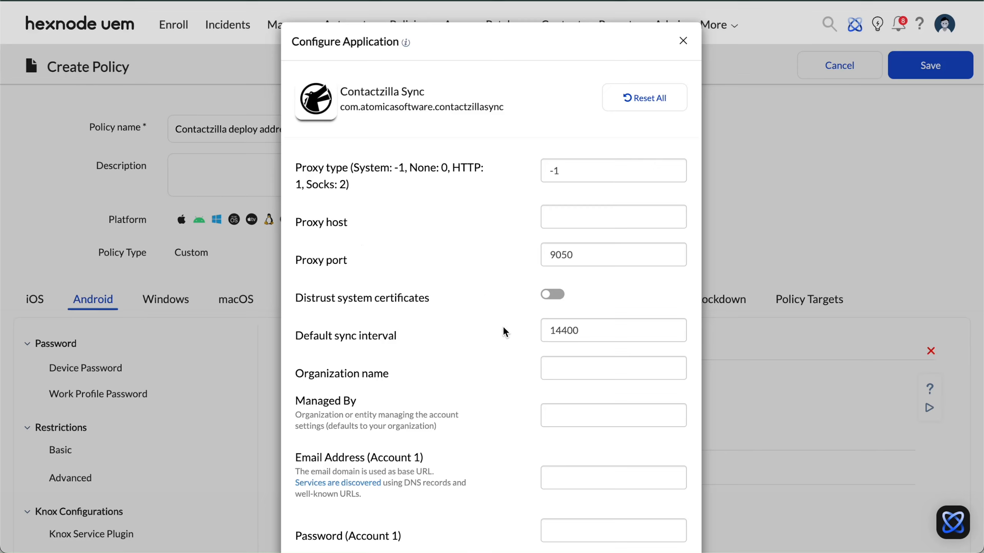
Step: Set the Default sync interval to 30
double_click(564, 331)
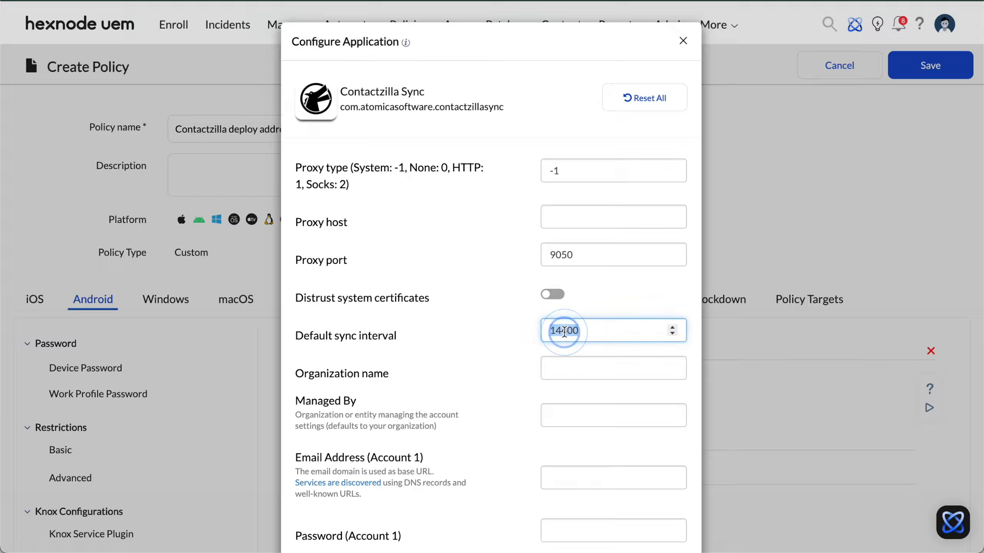
text(30)
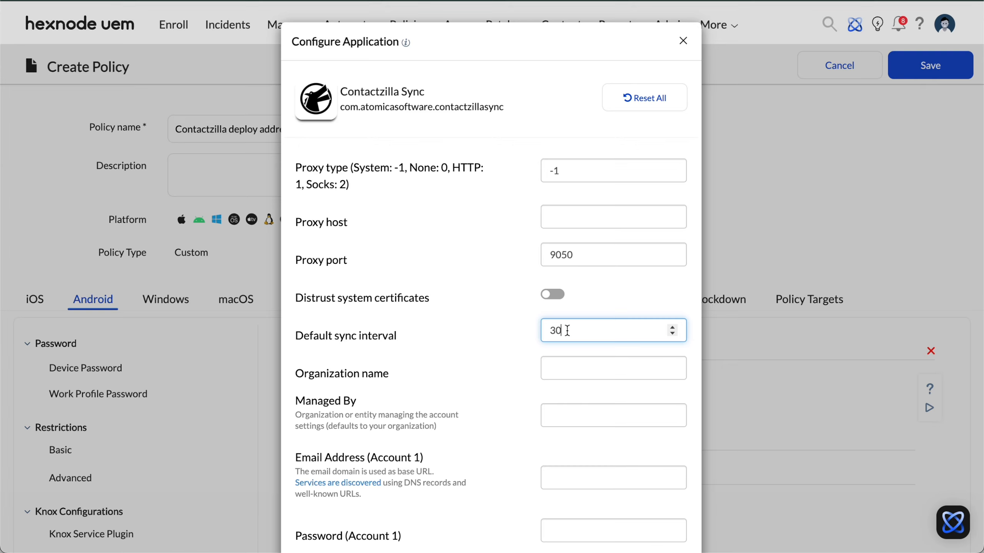
click(693, 332)
scroll(661, 394, down, 3)
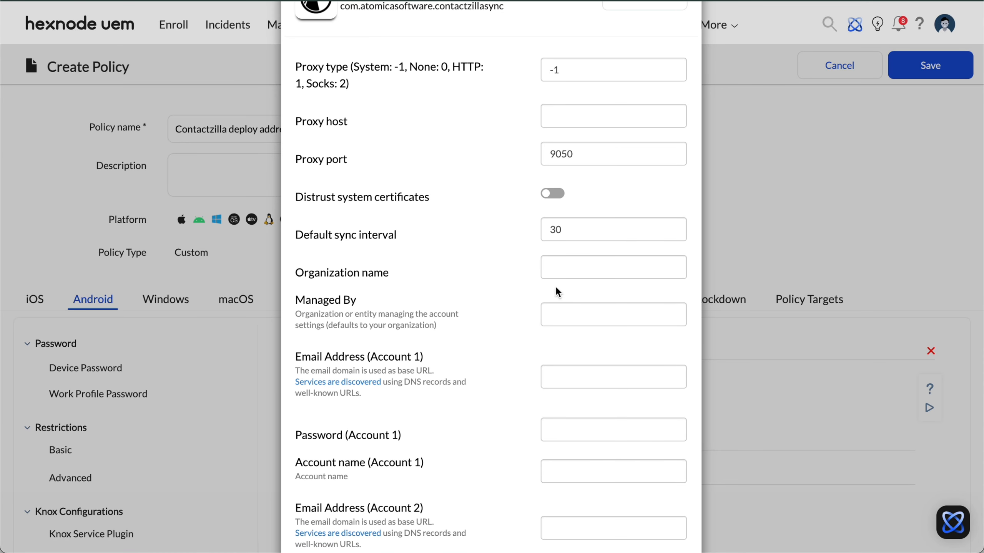
Step: Copy Skyline Development Group from the JSON file into both Organization name and Managed By
drag(976, 237, 621, 234)
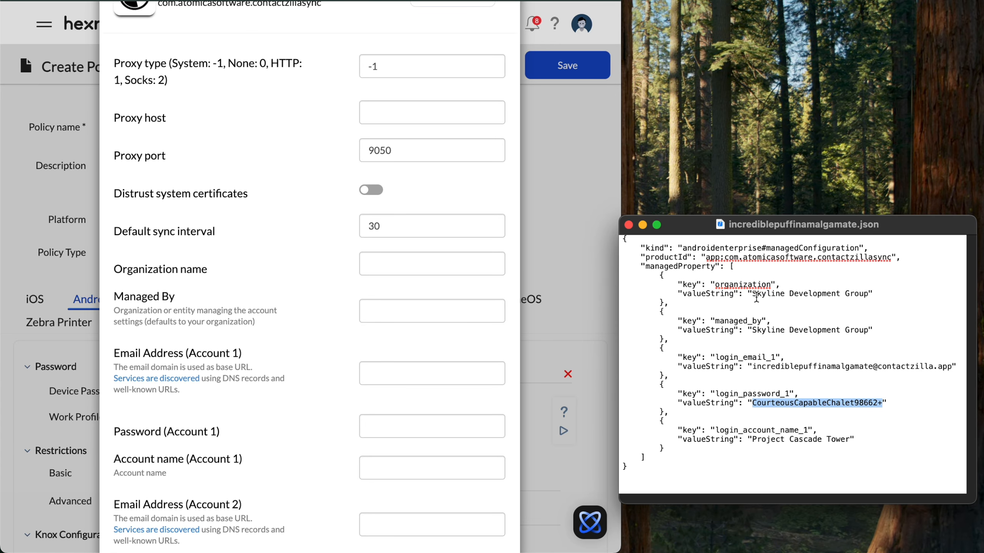
drag(751, 294, 867, 294)
key(super+c)
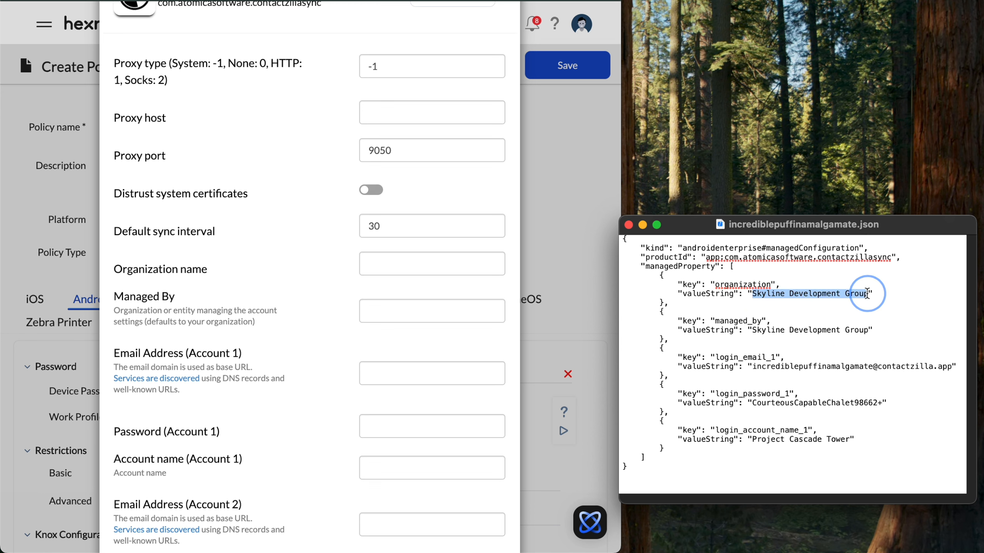
click(381, 269)
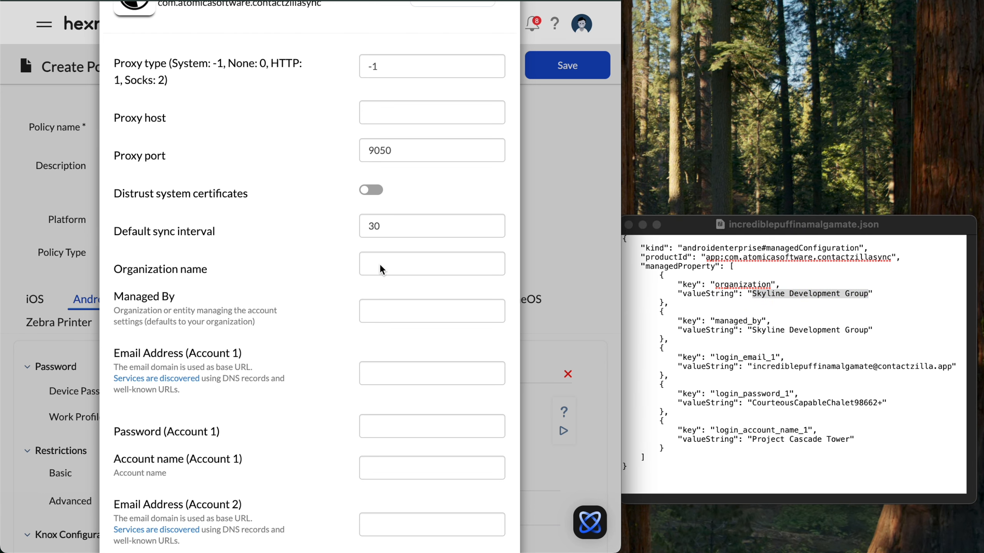
key(super+v)
click(381, 311)
key(super+v)
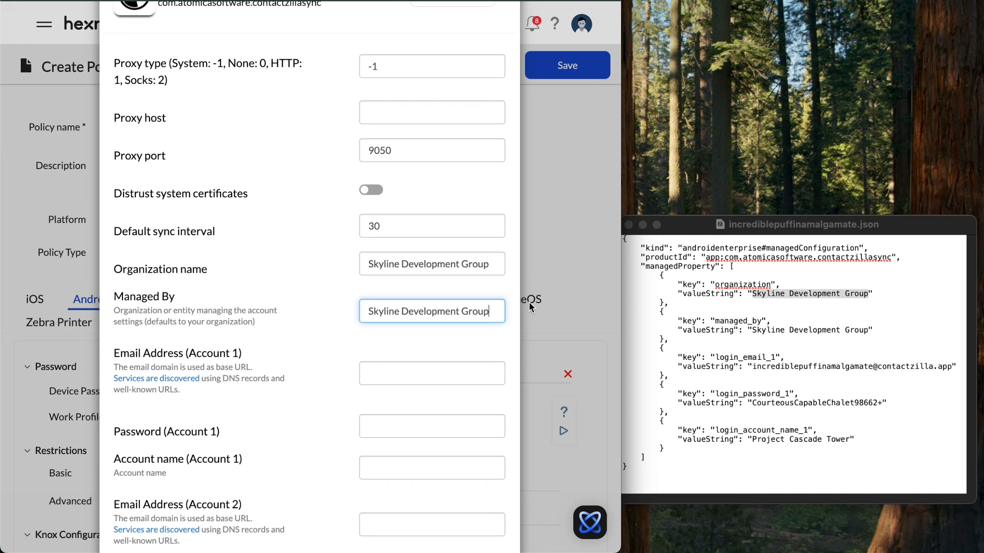
Step: Copy the account e-mail address from the JSON file into Email Address (Account 1)
click(755, 366)
drag(753, 366, 952, 367)
key(super+c)
click(401, 373)
click(402, 373)
key(super+v)
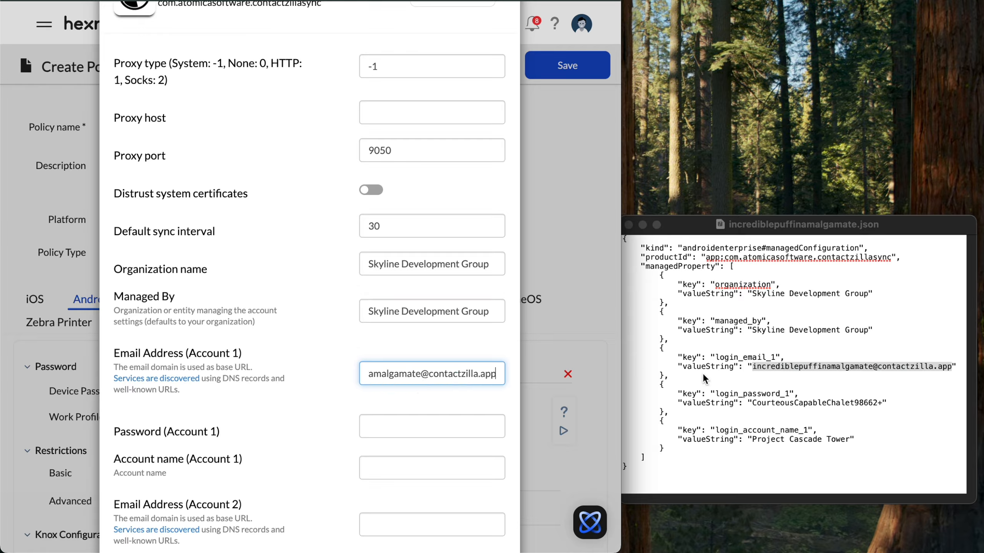
Step: Copy the account password from the JSON file into Password (Account 1)
click(754, 403)
drag(753, 403, 883, 401)
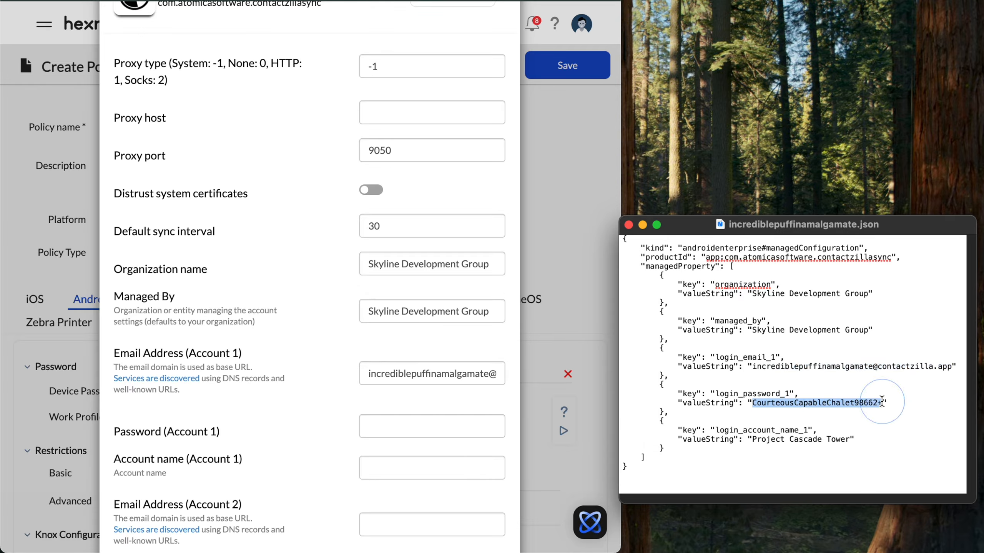
click(389, 420)
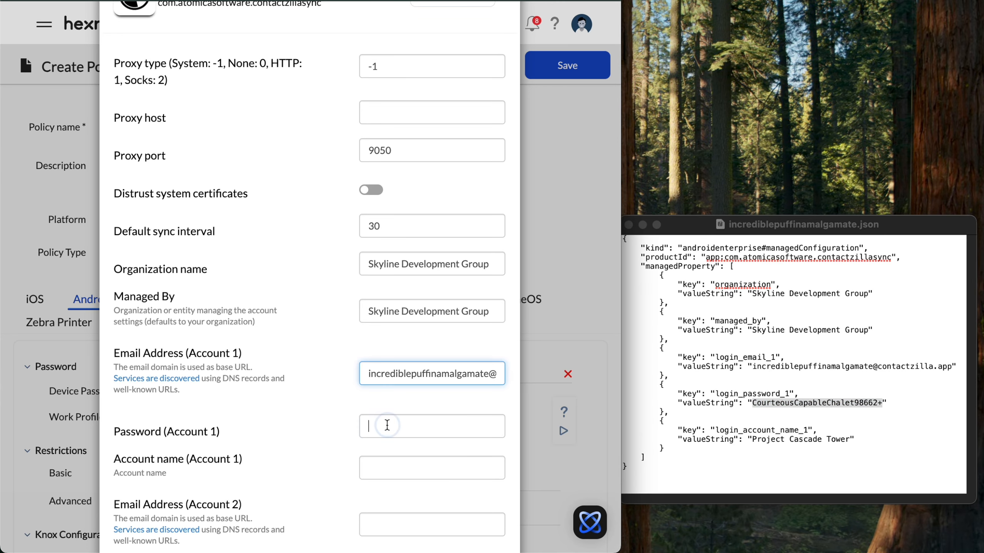
click(388, 422)
key(super+v)
Step: Copy Project Cascade Tower from the JSON file into Account name (Account 1)
click(752, 440)
drag(753, 439, 847, 440)
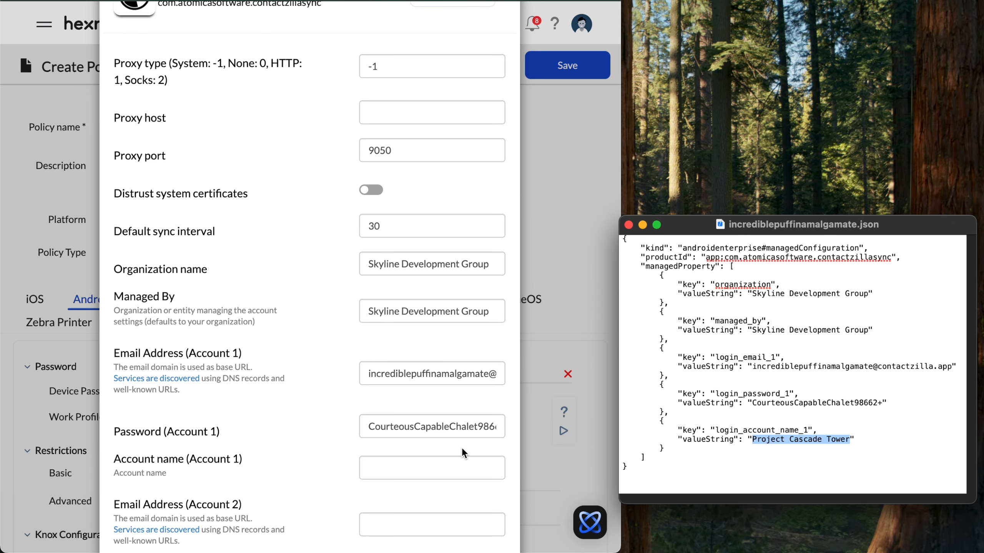
click(374, 467)
key(super+v)
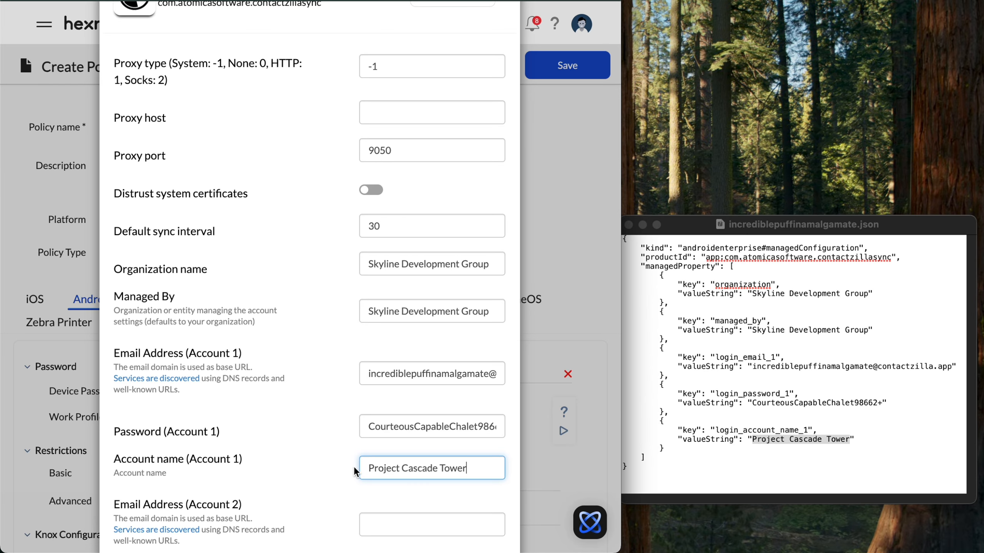
Step: Finish the Contactzilla Sync app configuration
scroll(357, 471, down, 20)
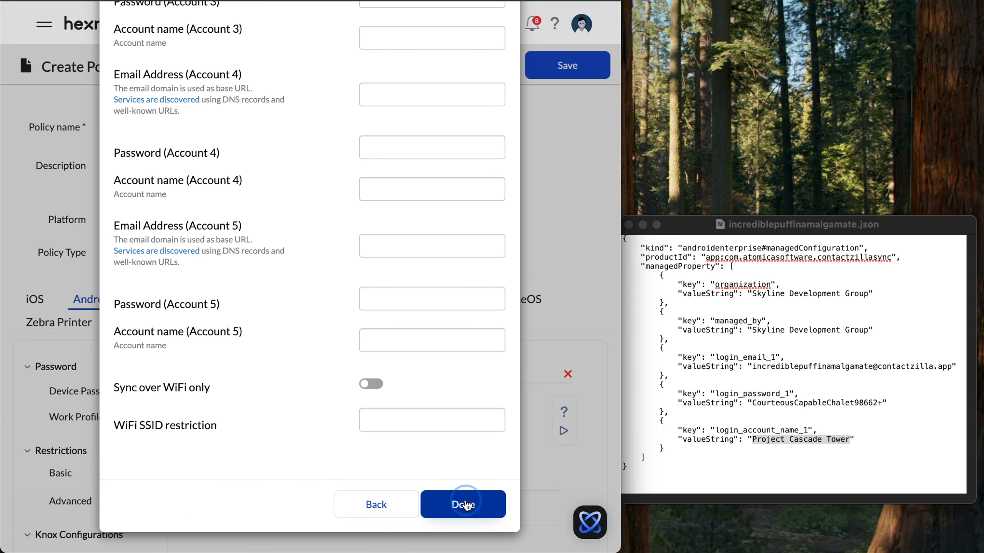
click(467, 505)
click(389, 501)
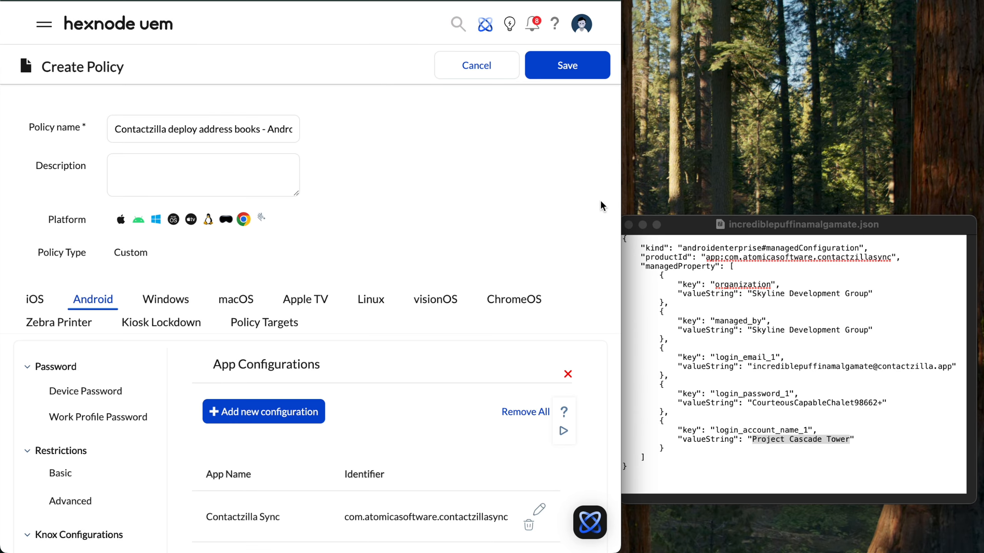
Step: Target the policy at the Android - Skyline field group device group, then save it and confirm the association
drag(620, 191, 982, 239)
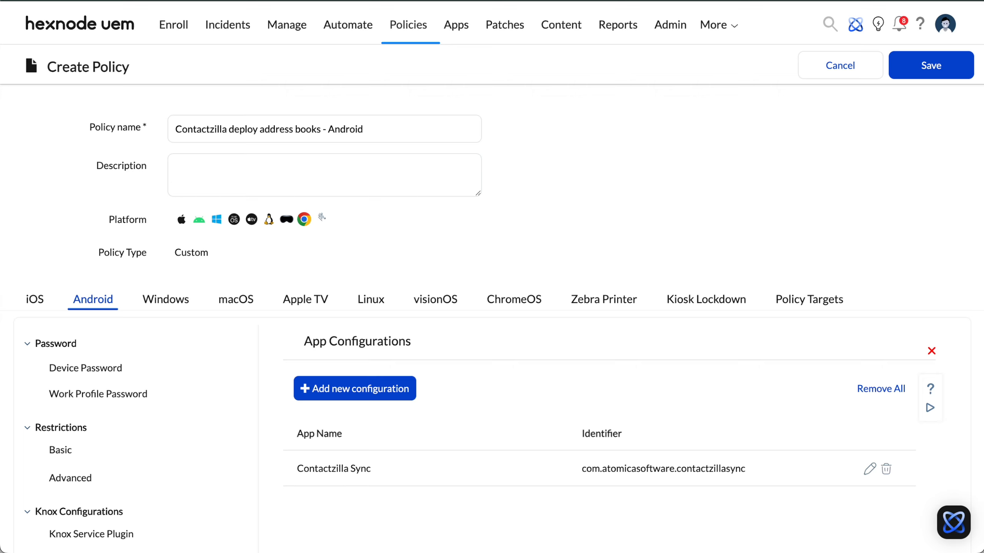
click(806, 298)
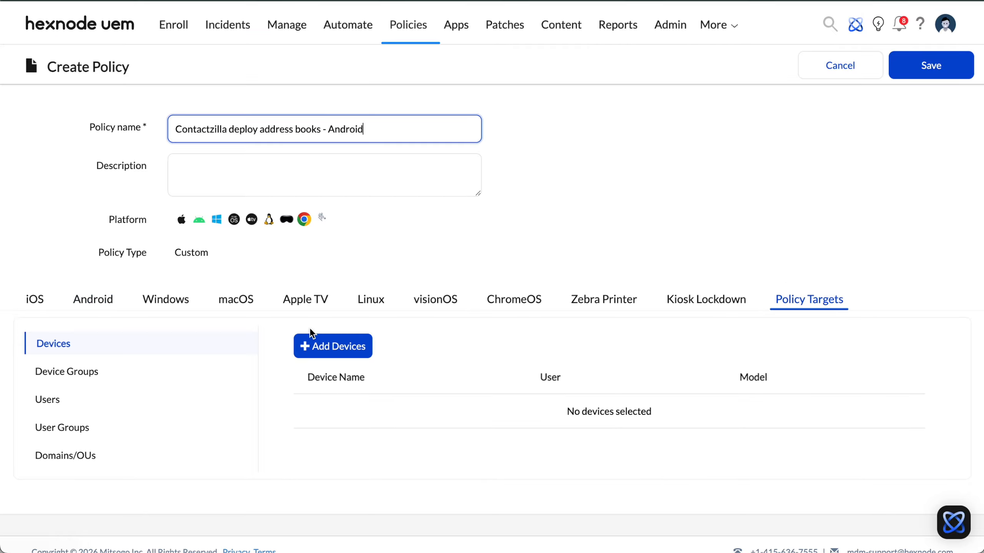
click(127, 374)
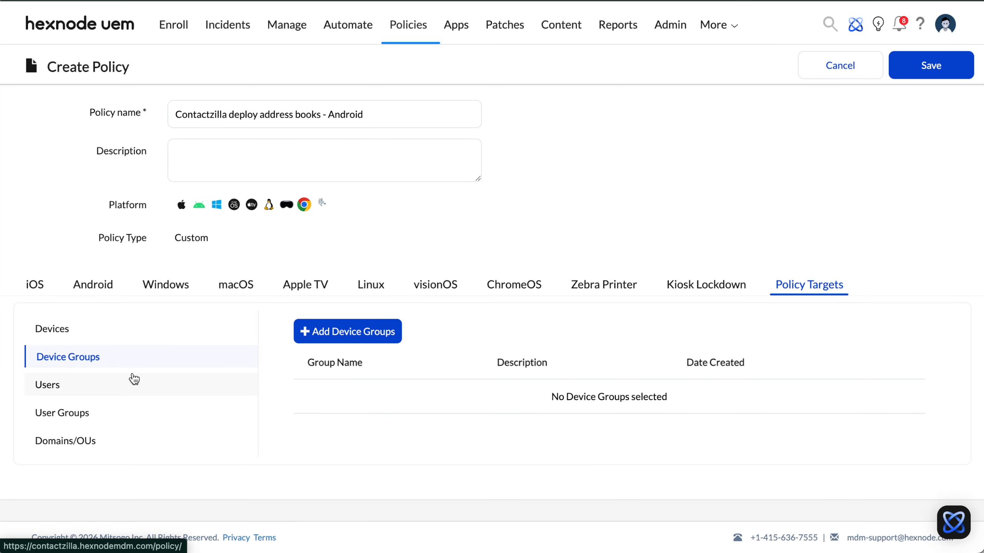
click(321, 332)
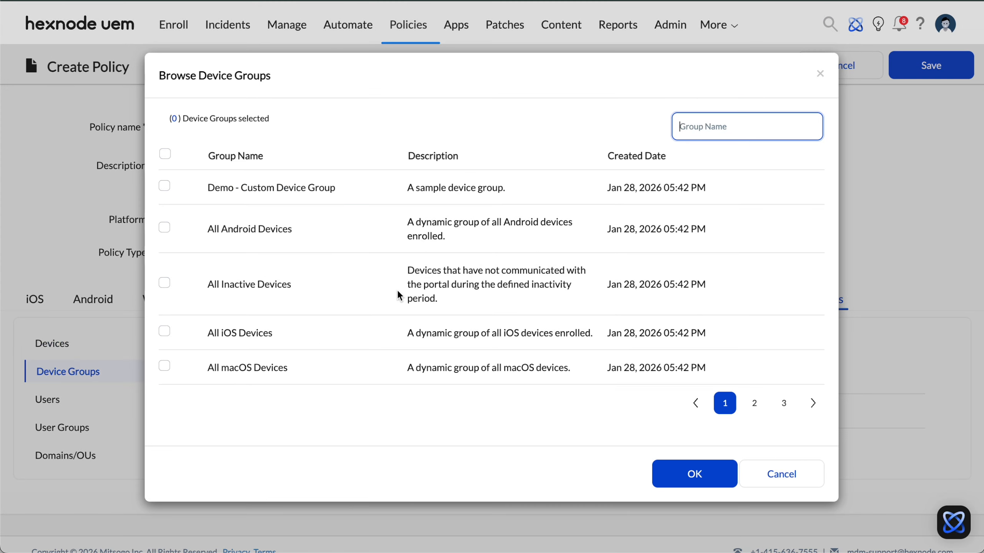
click(702, 126)
text(skyline)
click(164, 306)
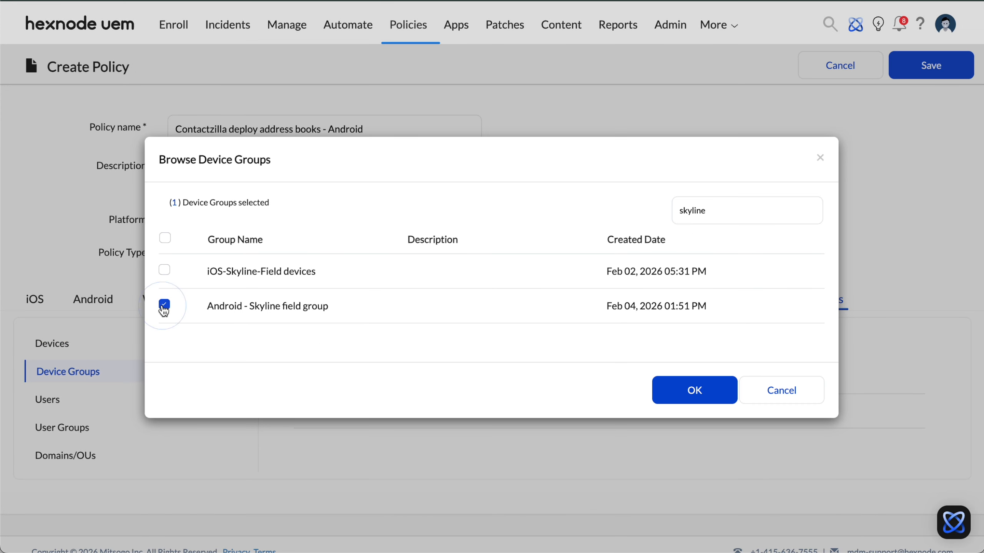
click(695, 390)
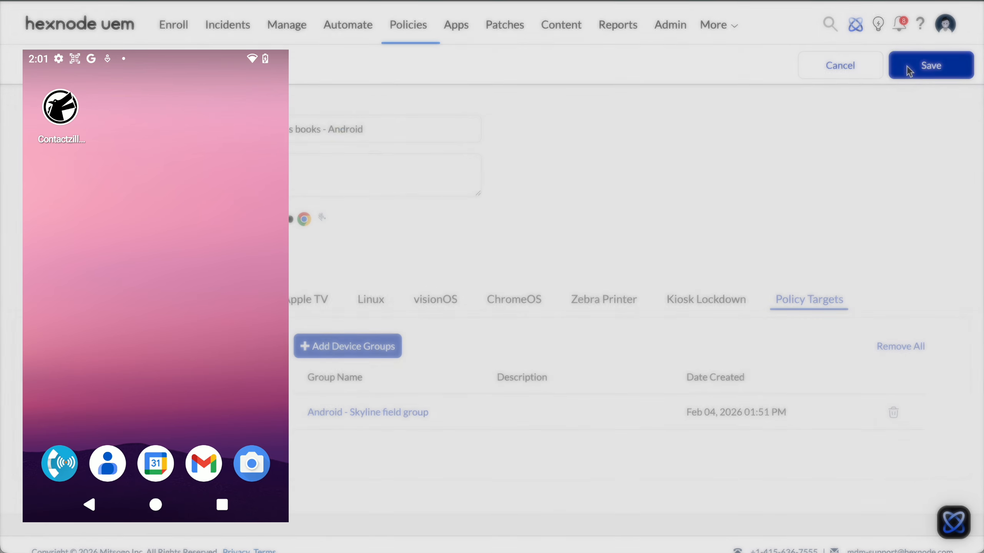
click(910, 72)
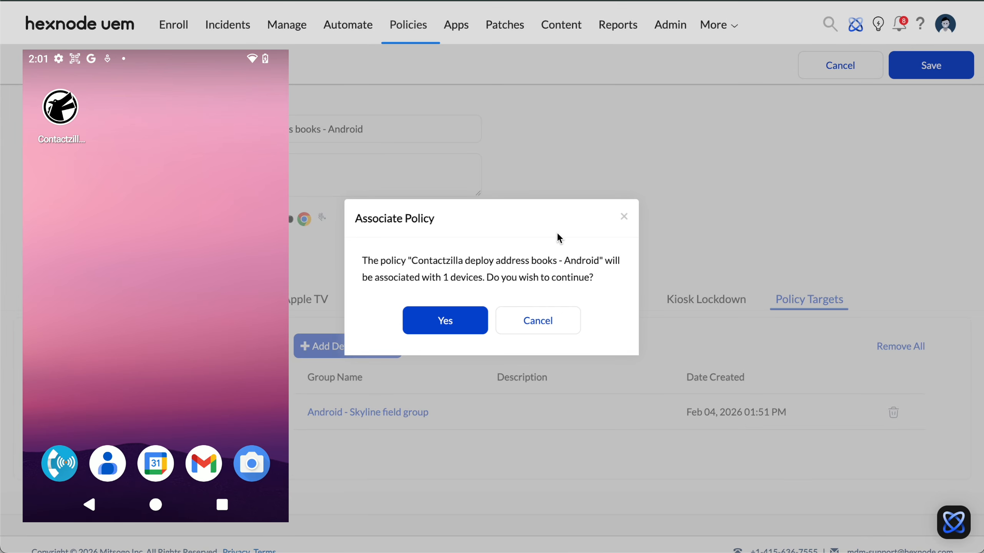
click(435, 326)
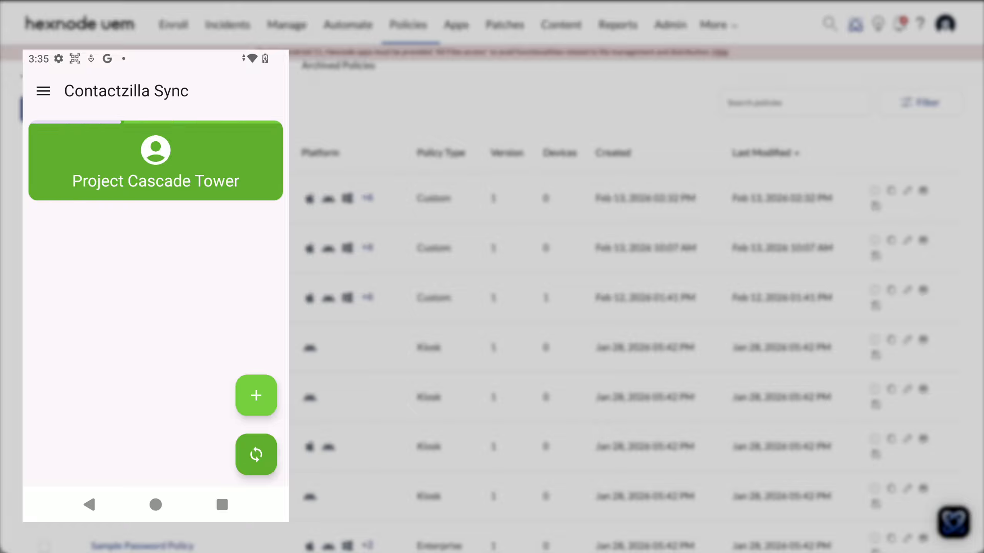
Step: On the Android device, examine the Contactzilla address book account and its contact labels in the Contacts app
click(155, 504)
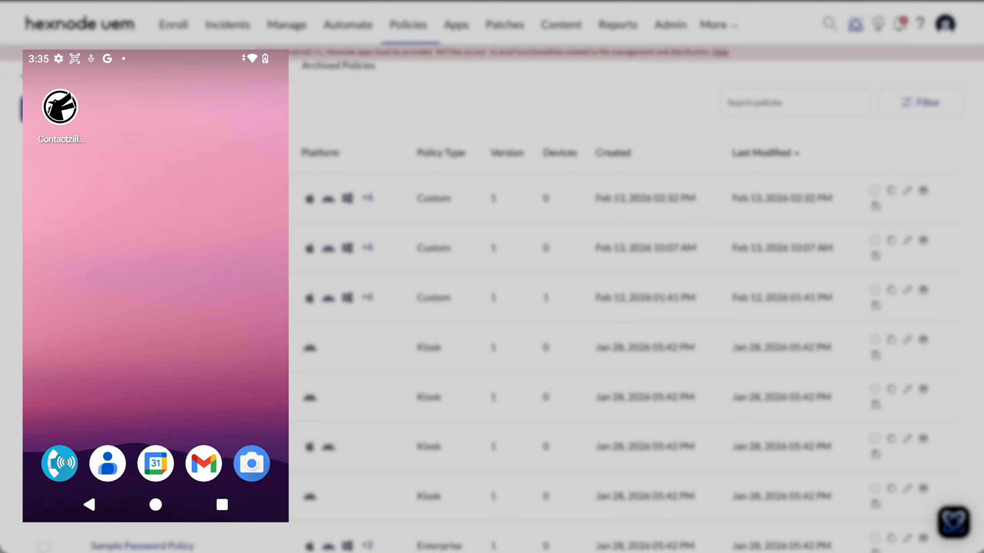
click(108, 463)
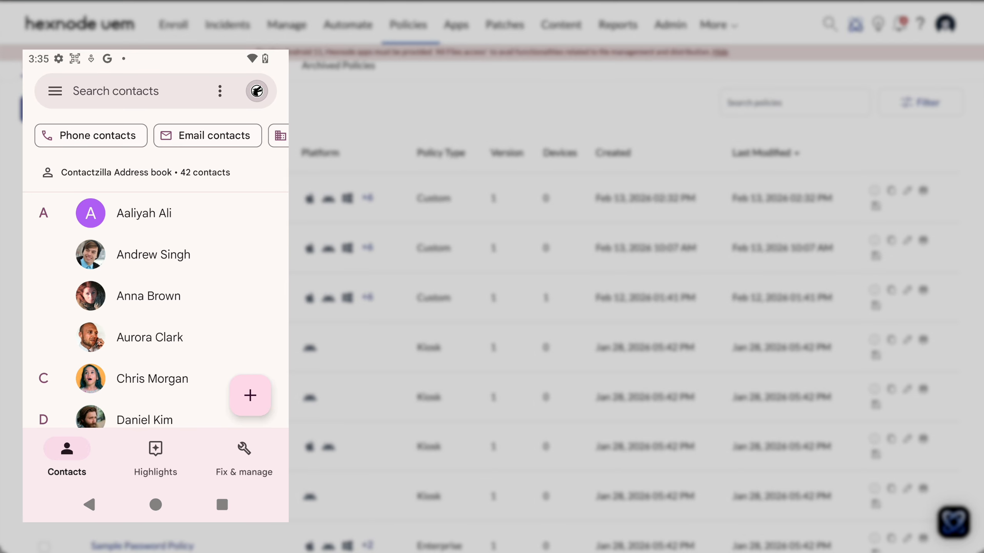
drag(166, 355, 163, 405)
click(256, 91)
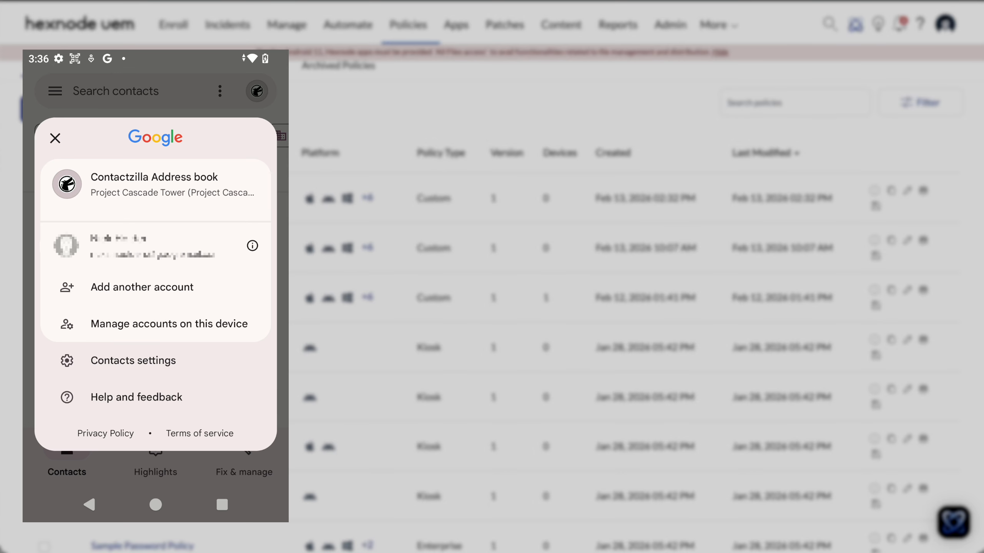
click(55, 138)
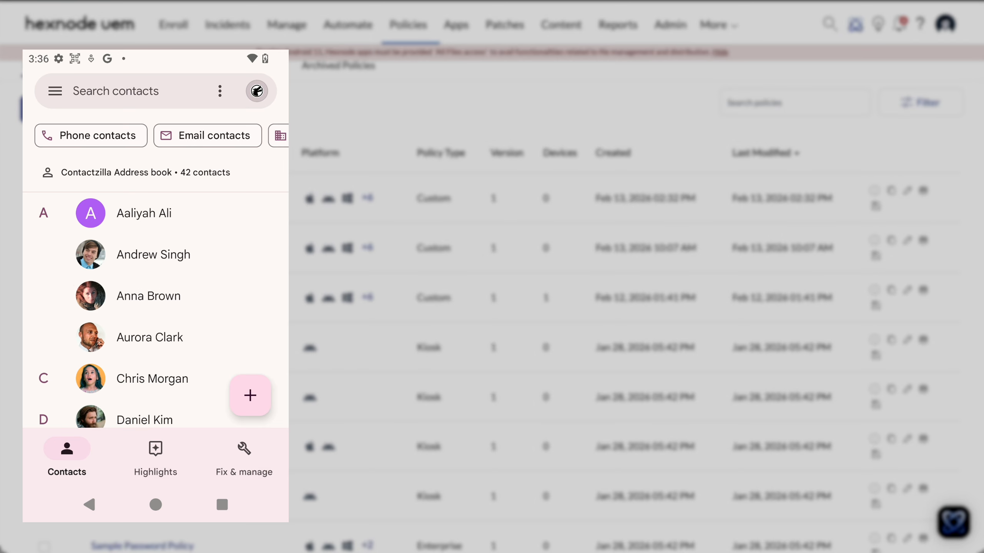
click(55, 91)
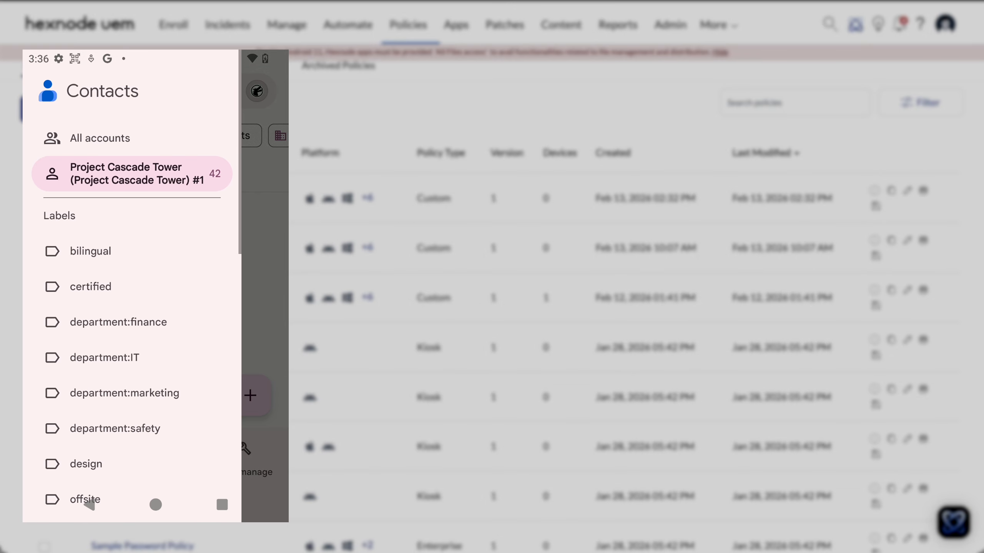
drag(144, 398, 193, 126)
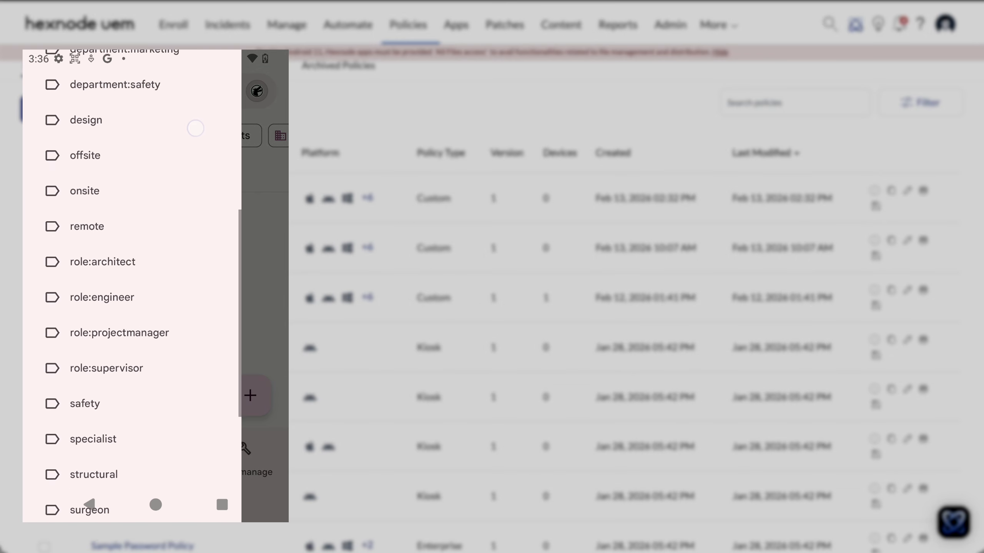
drag(157, 355, 147, 413)
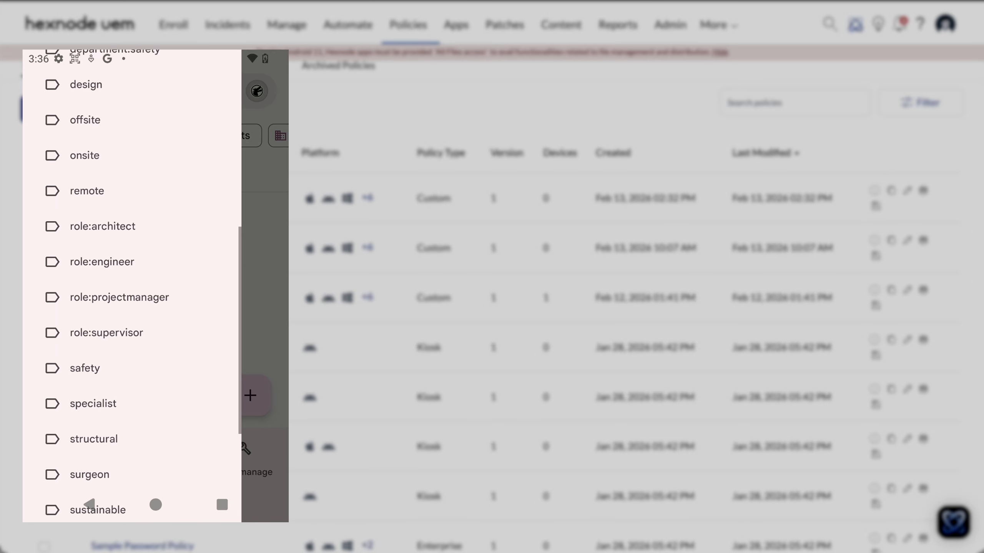
click(132, 261)
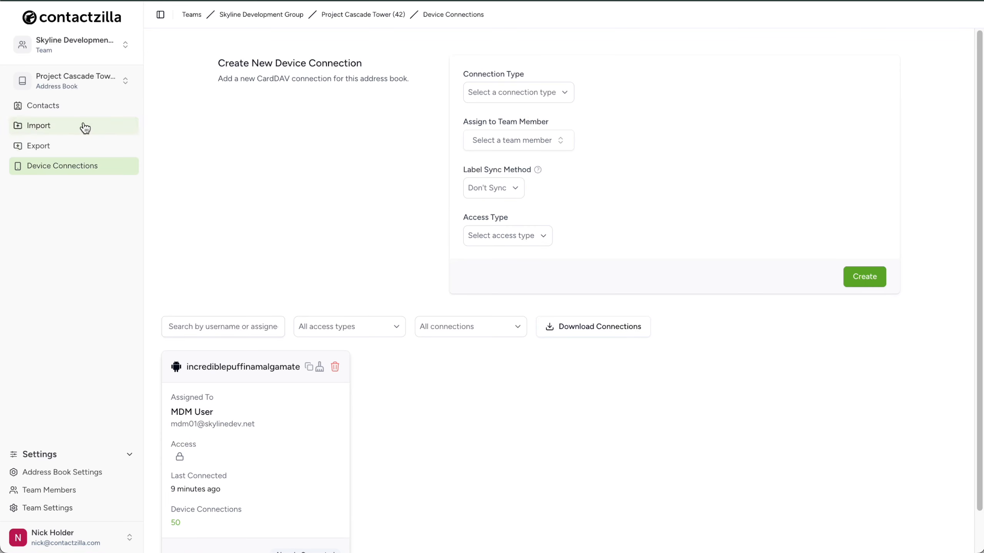
Step: Filter the Project Cascade Tower contacts by the role engineer label
click(89, 111)
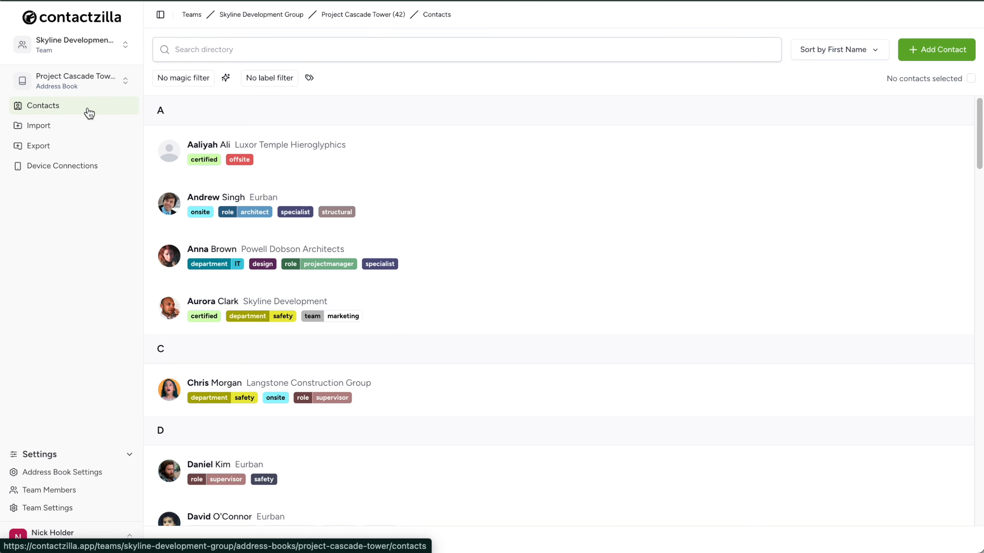
click(309, 77)
scroll(322, 254, down, 3)
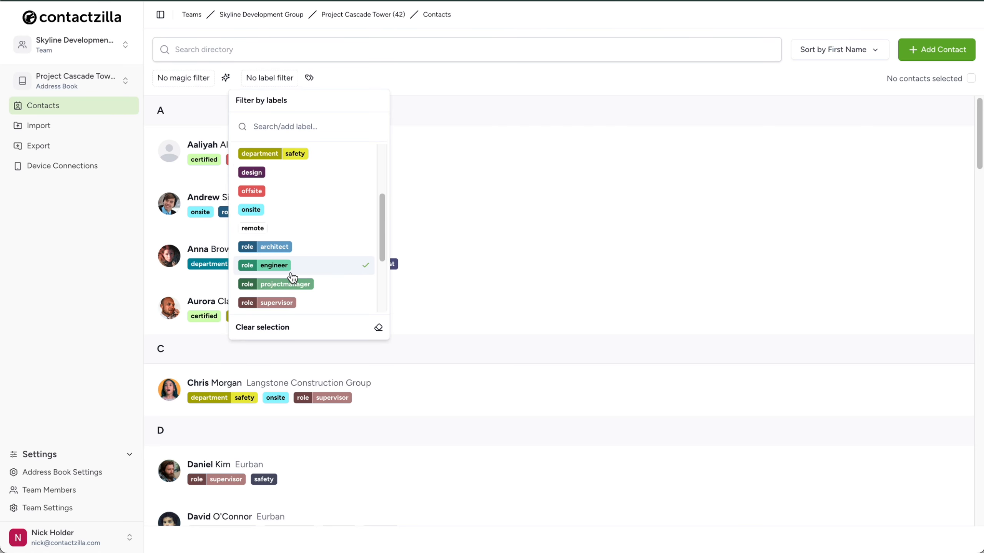
click(322, 274)
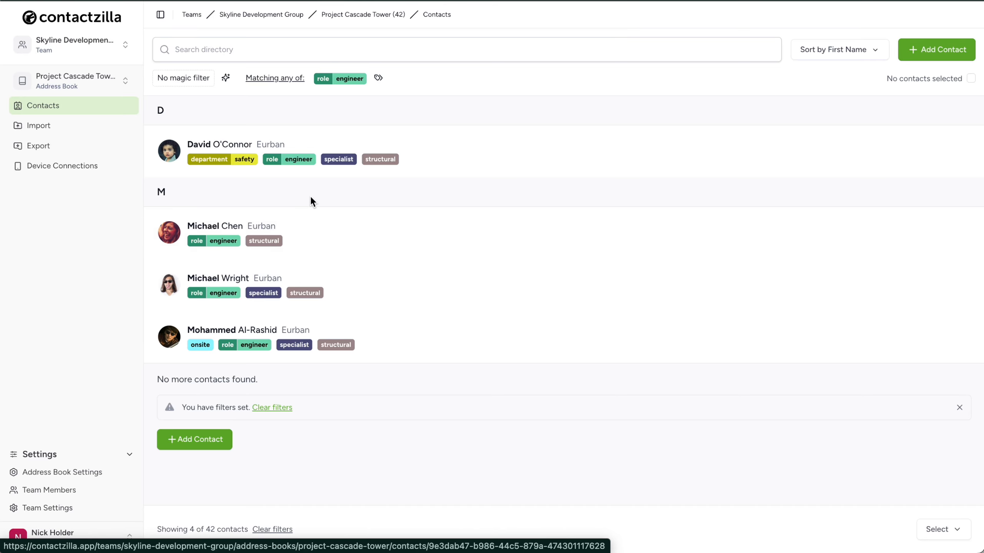
click(310, 174)
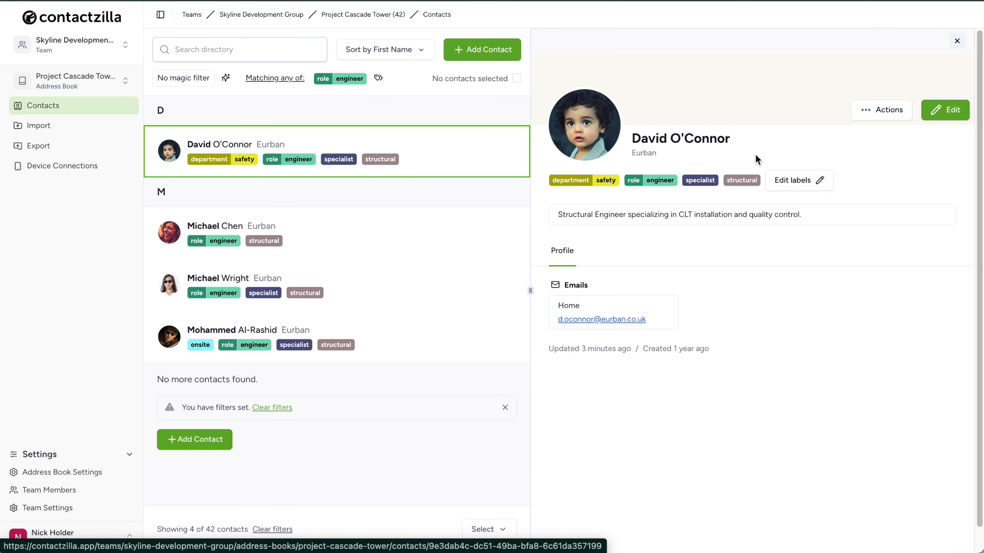
click(944, 110)
click(787, 179)
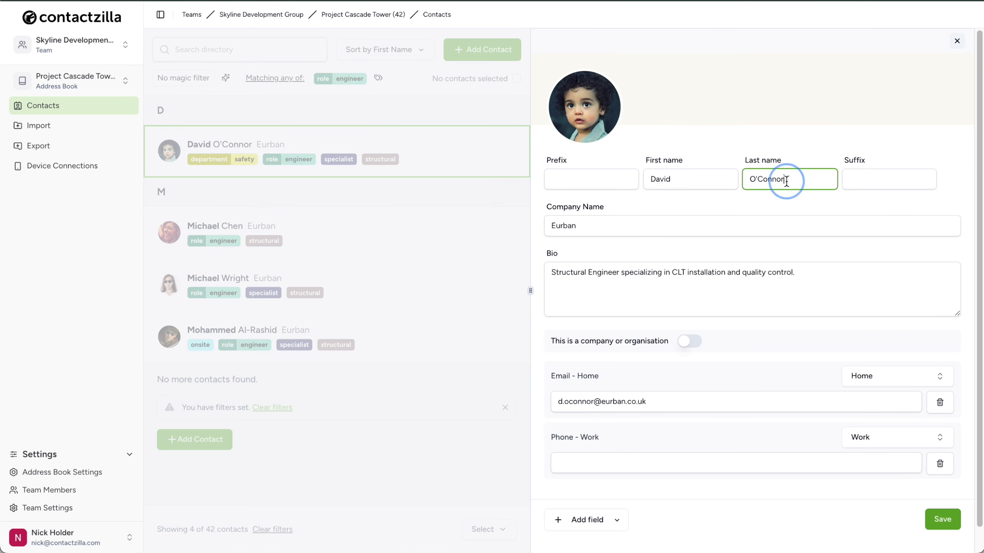
click(940, 529)
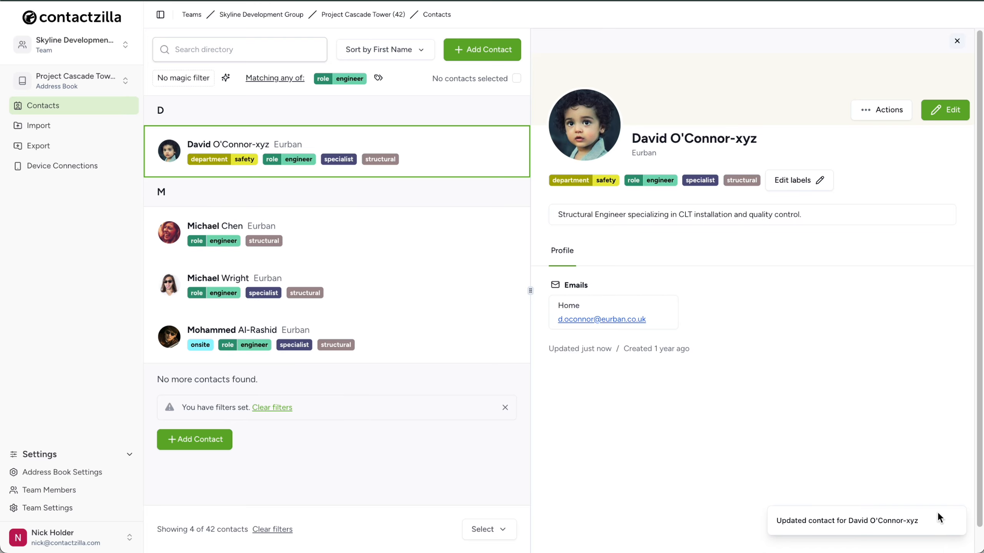
Step: Switch to the Critical project partners address book and open its device connections
click(123, 87)
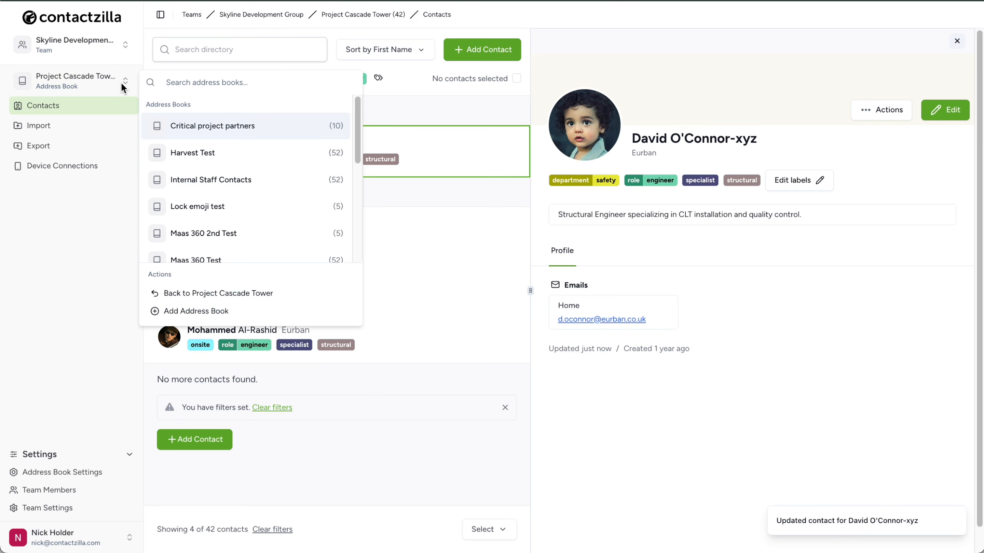
click(186, 133)
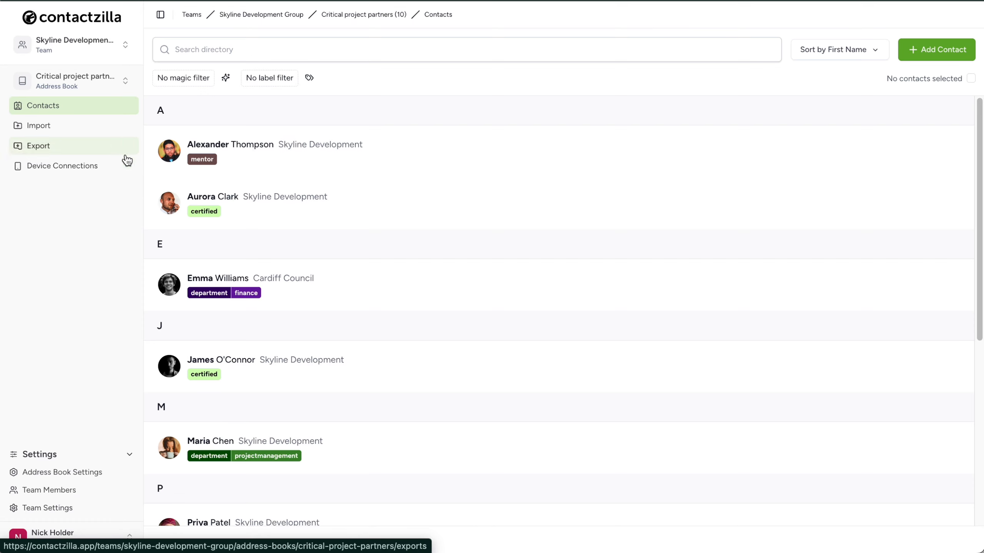
click(103, 169)
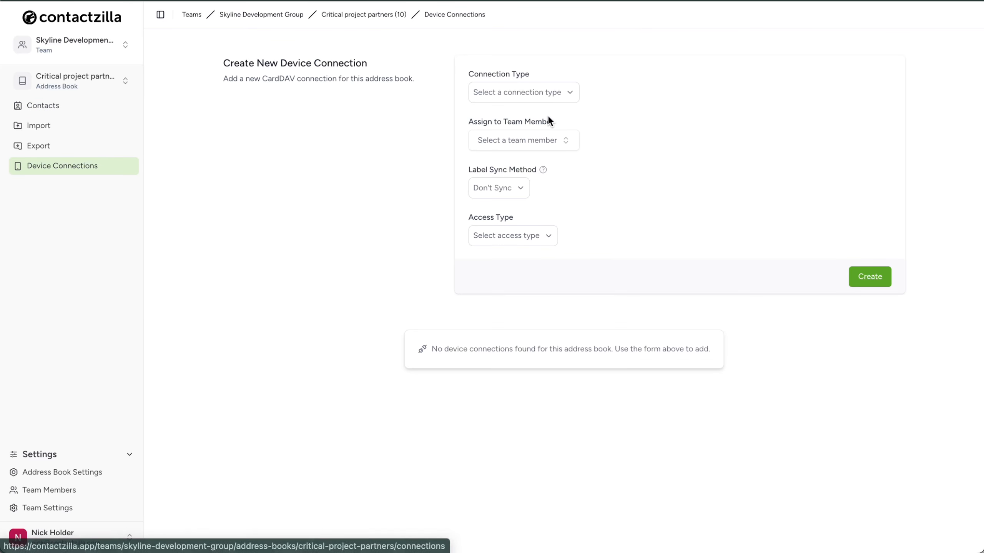
Step: Set the new connection's type to Android and assign it to the MDM User team member
click(569, 93)
click(562, 154)
click(565, 144)
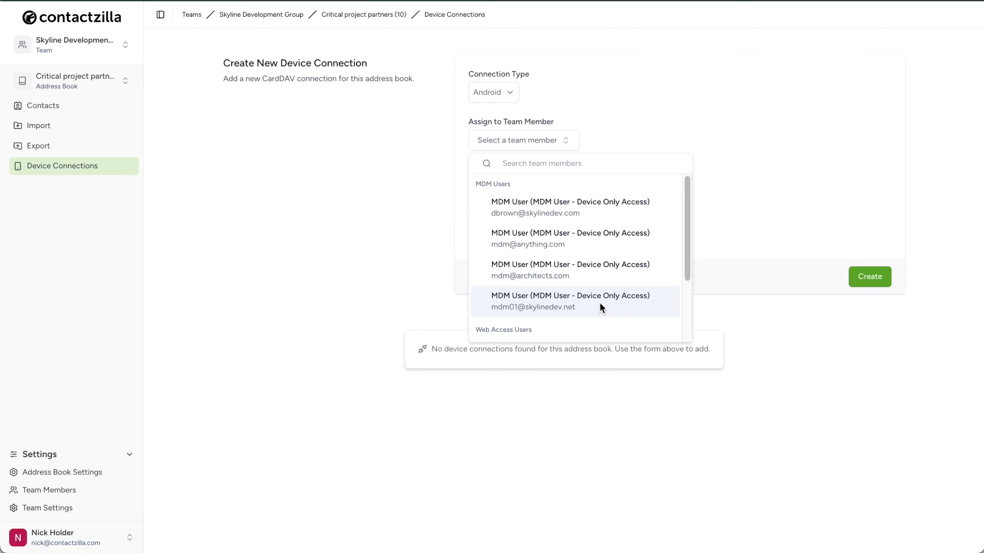
click(600, 305)
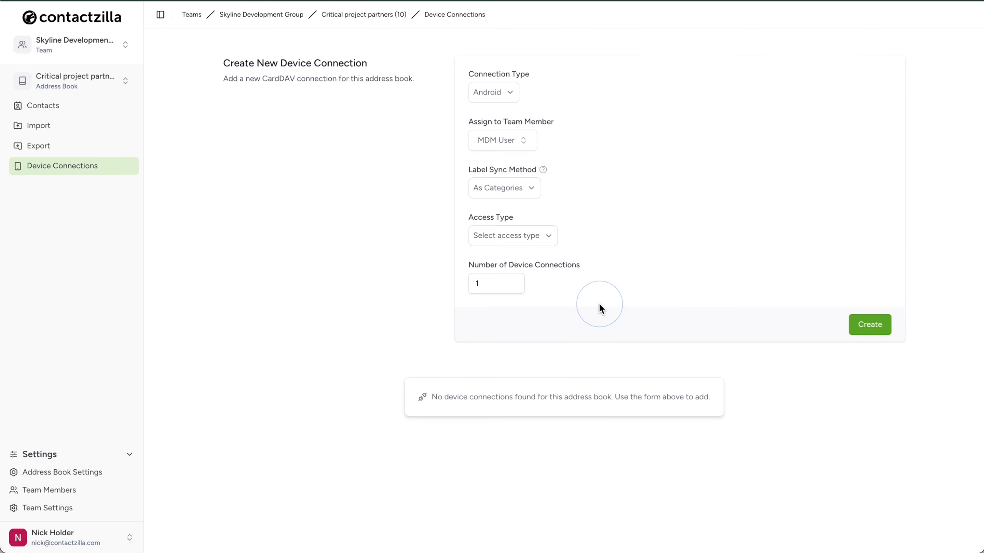
Step: Set access to Full Read Only, append the lock emoji, allow 50 device connections, and create the connection
click(549, 238)
click(561, 280)
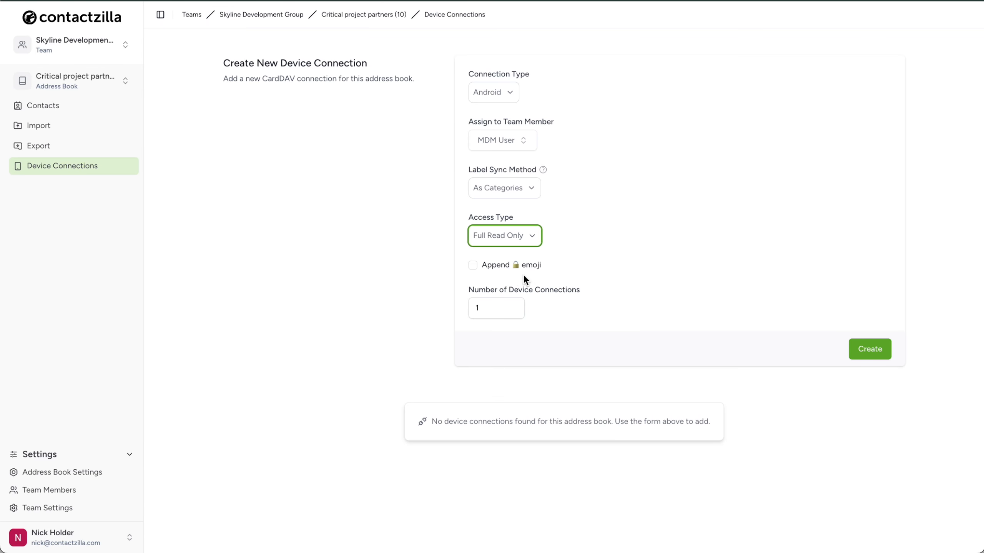
click(474, 265)
double_click(472, 309)
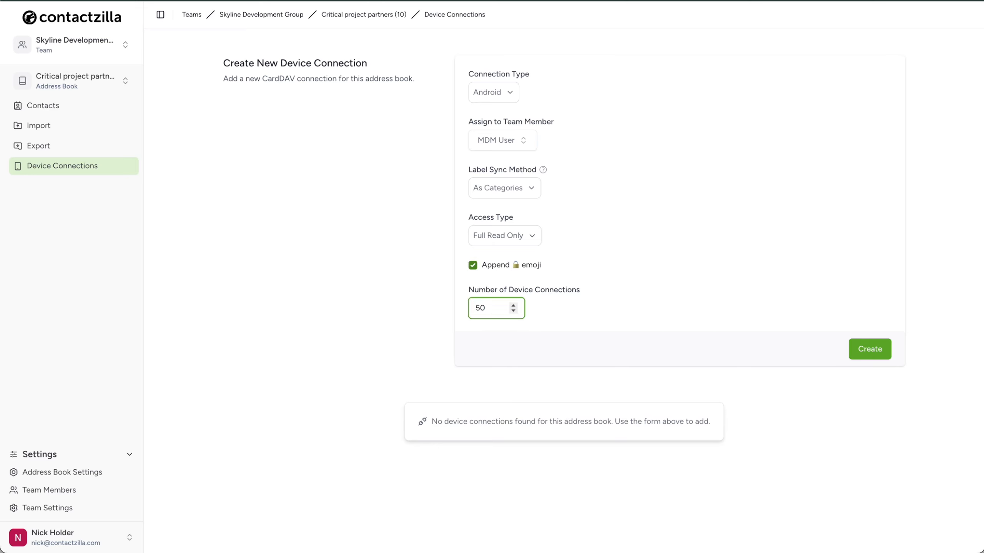
text(50)
click(868, 350)
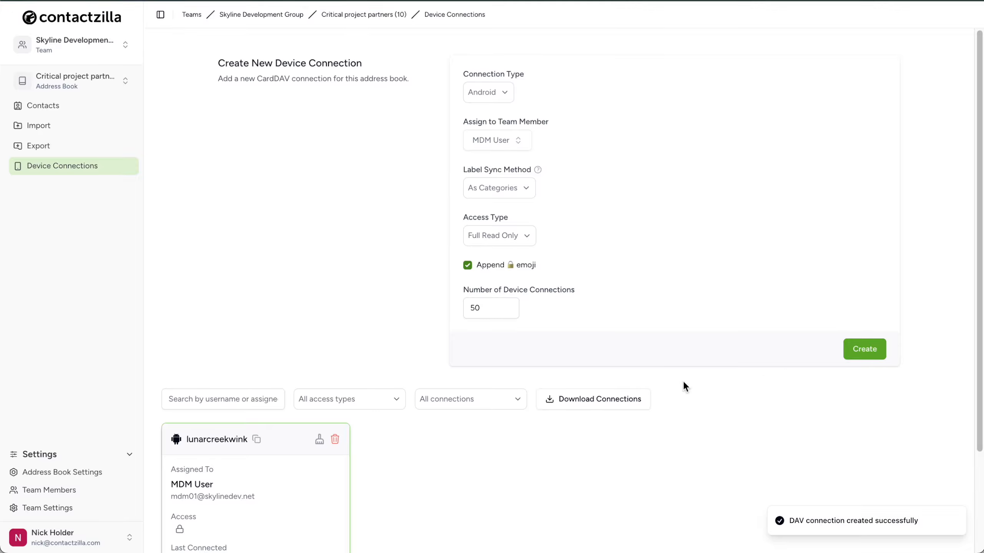
Step: Download the setup profile for the new device connection
scroll(332, 502, down, 3)
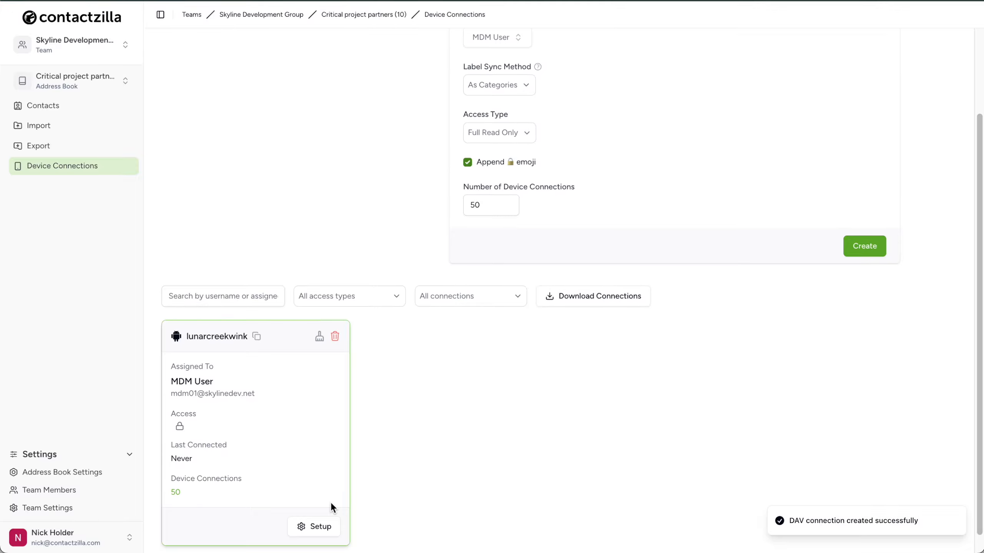
click(329, 527)
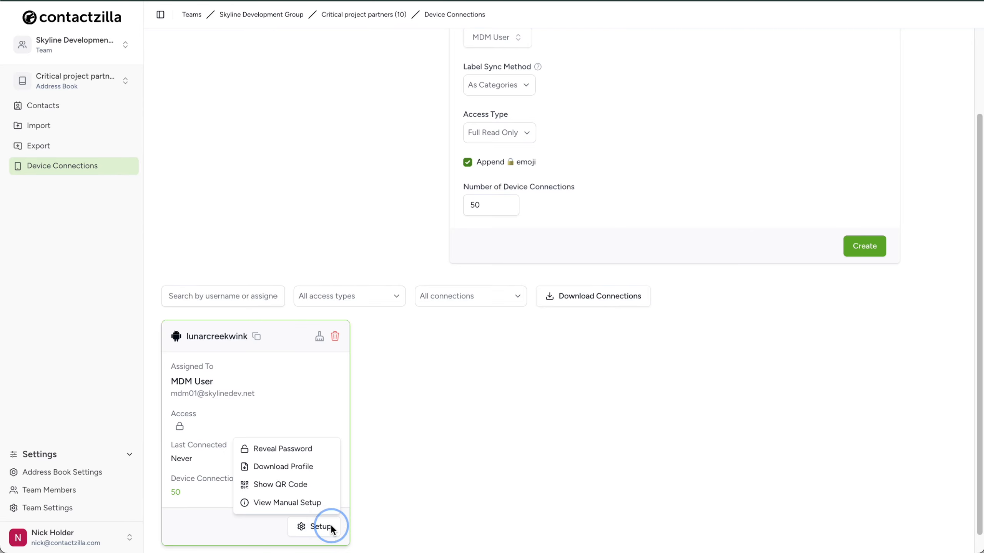
click(326, 466)
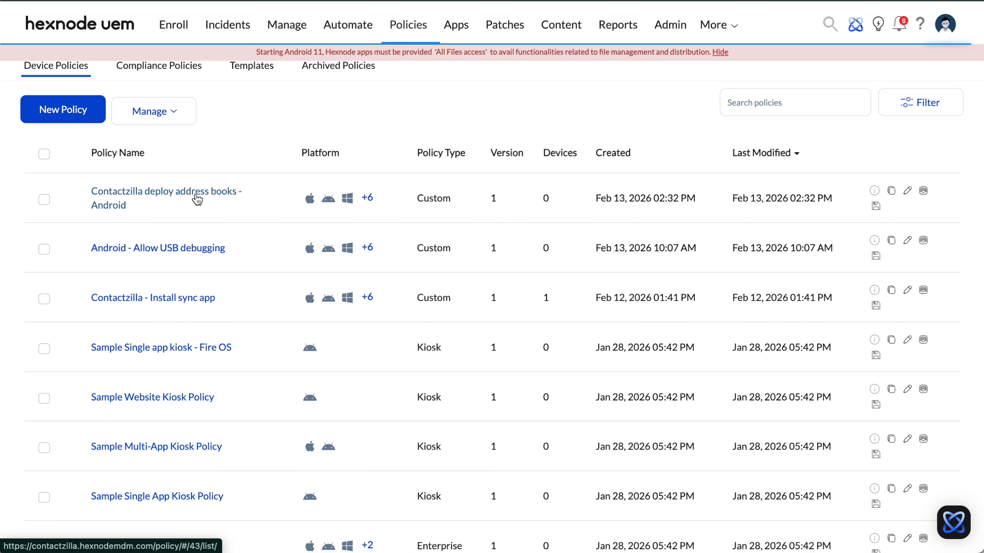
Step: Open the Contactzilla deploy address books - Android policy for editing
click(197, 199)
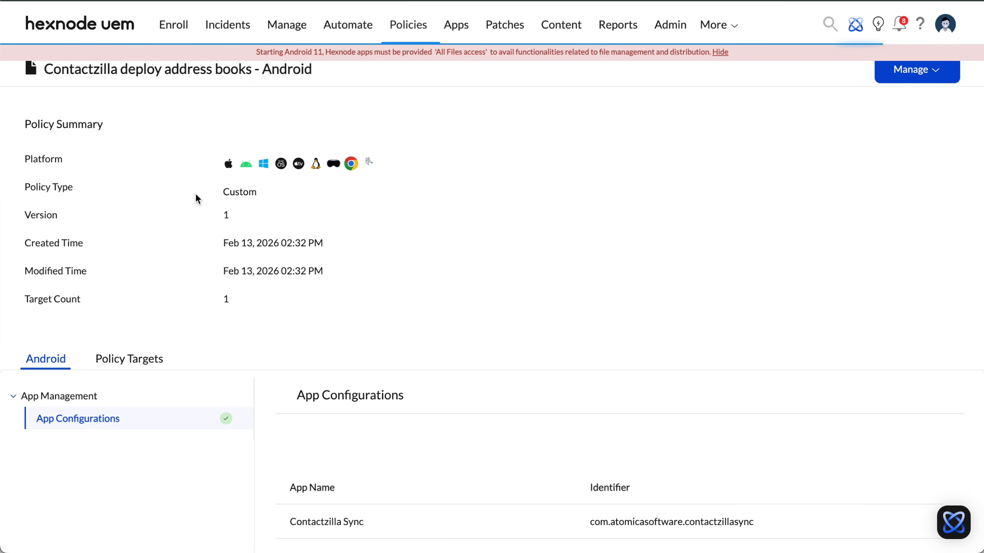
click(935, 76)
click(874, 114)
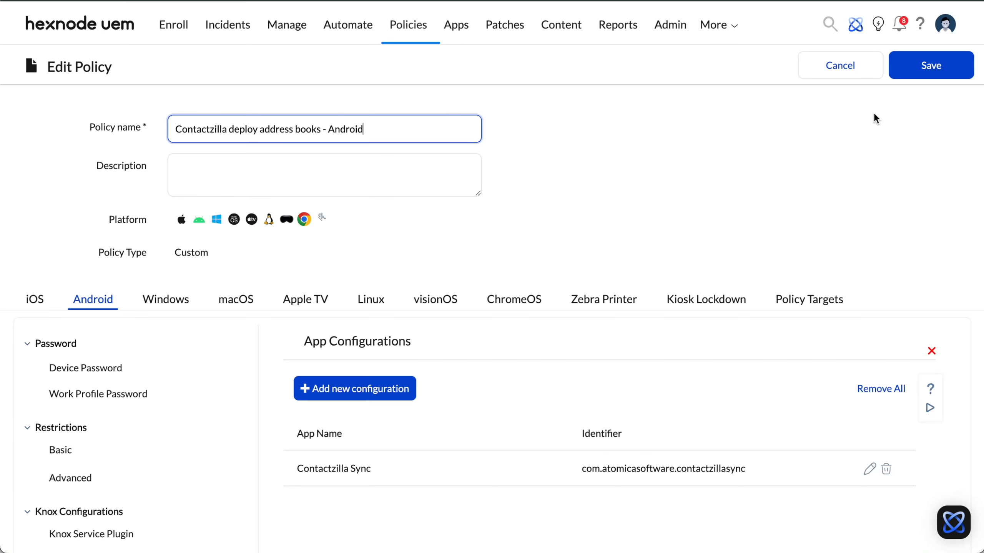
Step: Open the Contactzilla Sync app configuration and paste the downloaded profile's login e-mail into Email Address (Account 2)
click(866, 471)
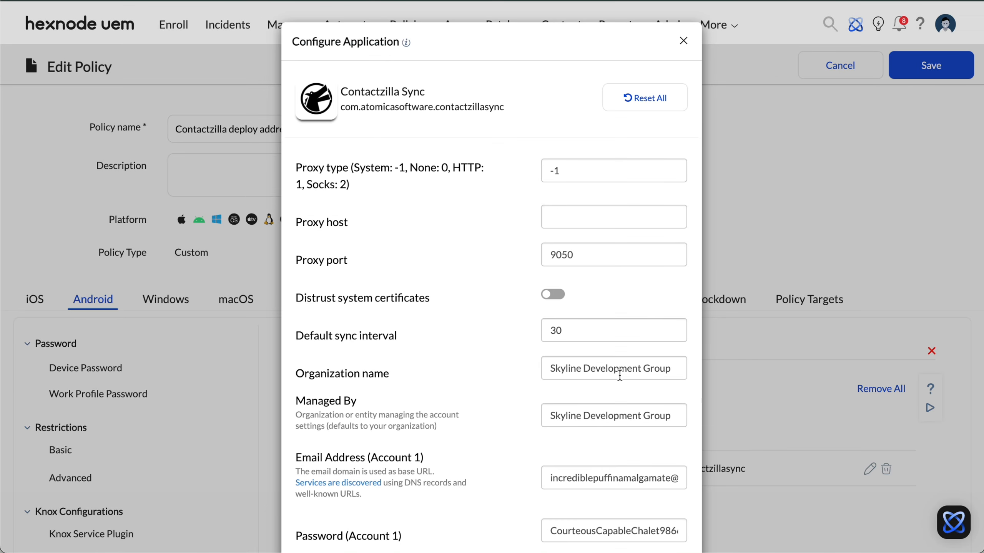
scroll(634, 378, down, 10)
drag(981, 347, 588, 375)
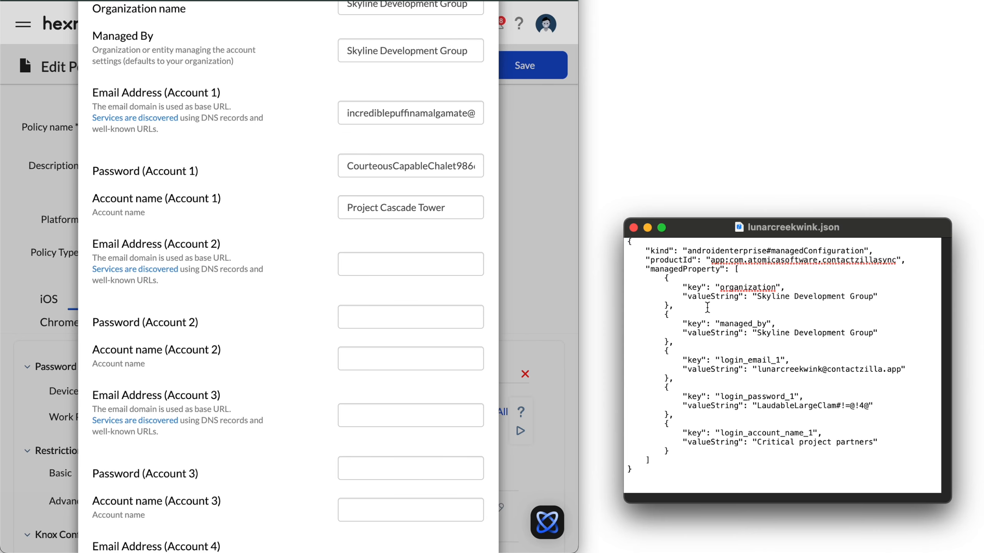
click(757, 370)
drag(899, 370, 758, 371)
key(super+c)
click(370, 263)
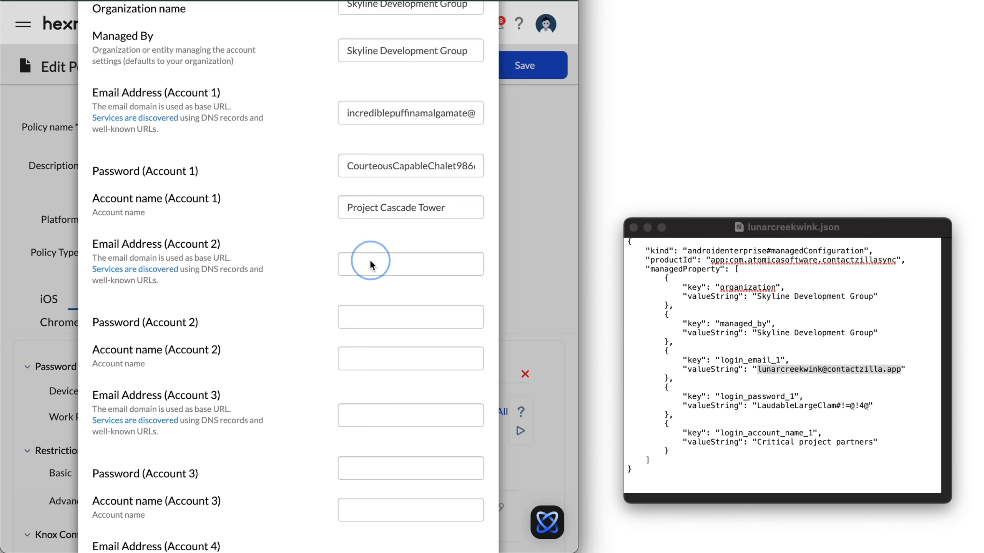
key(super+v)
Step: Copy the profile's login password and paste it into Password (Account 2)
click(838, 407)
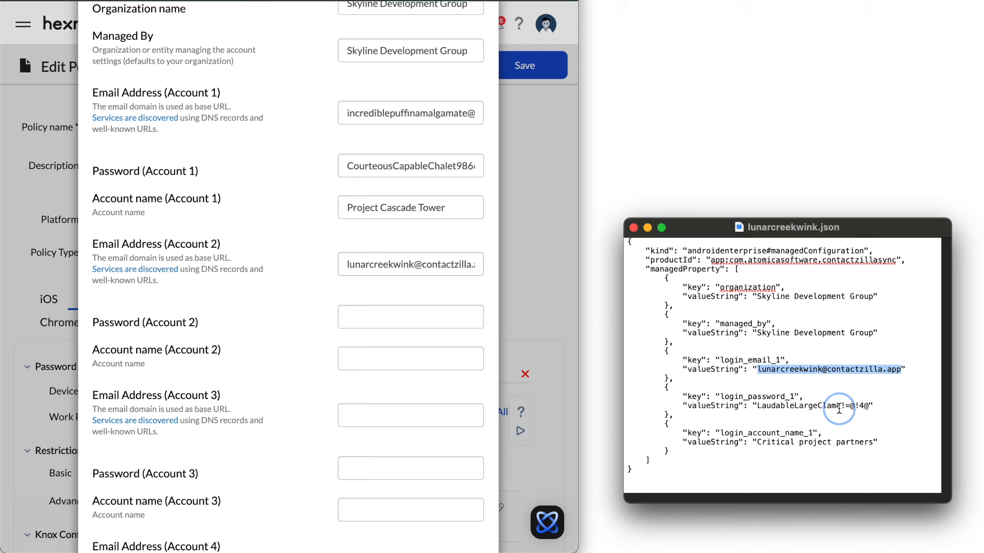
drag(870, 406, 759, 404)
key(super+c)
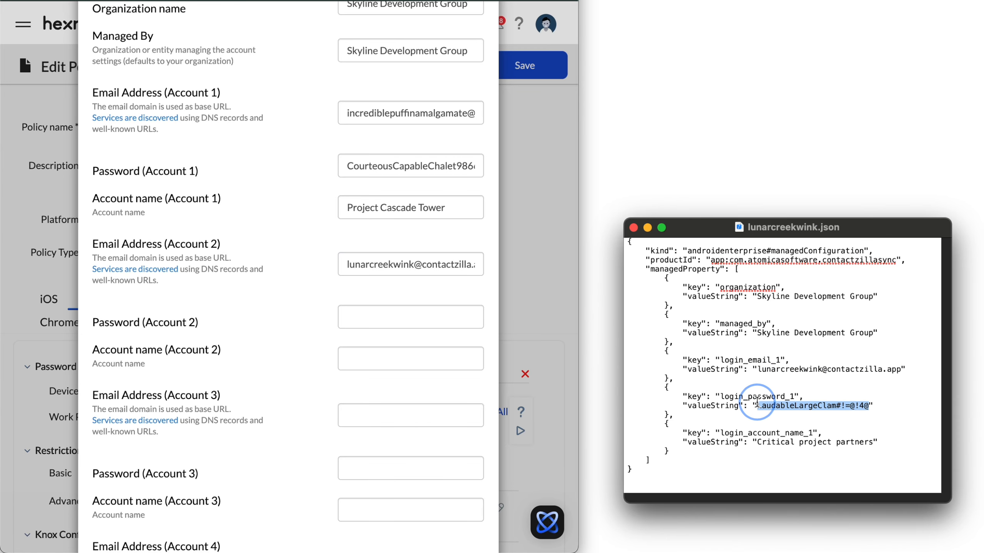
click(378, 317)
click(379, 316)
key(super+v)
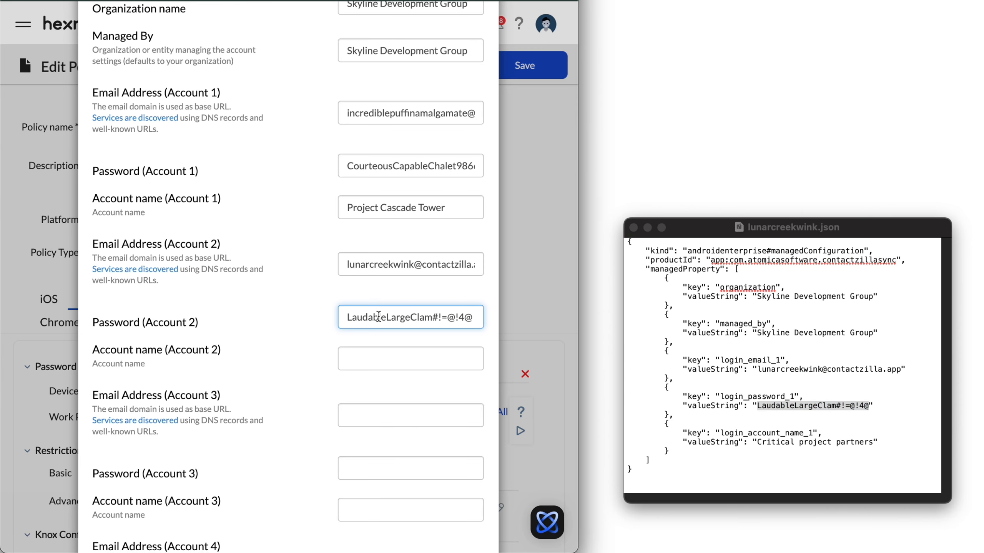
Step: Paste the profile's account name, Critical project partners, into Account name (Account 2) and apply the app configuration
click(872, 444)
drag(873, 443, 758, 442)
key(super+c)
click(392, 357)
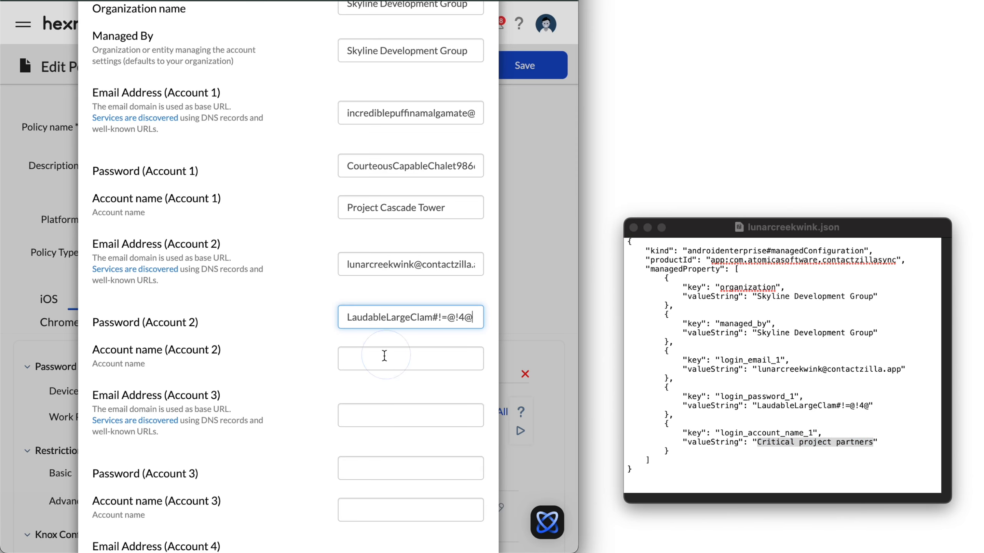
key(super+v)
scroll(401, 407, down, 4)
scroll(400, 407, down, 8)
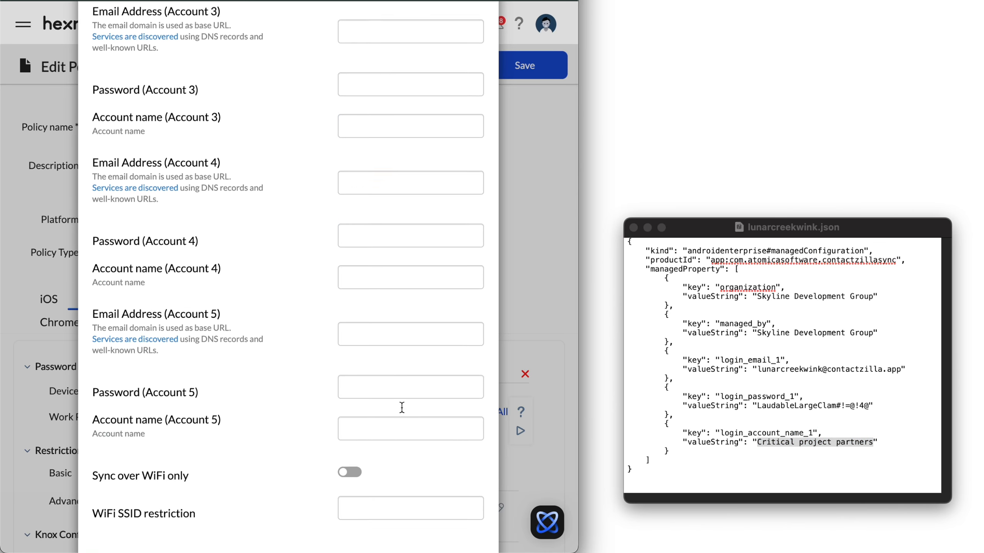
click(447, 506)
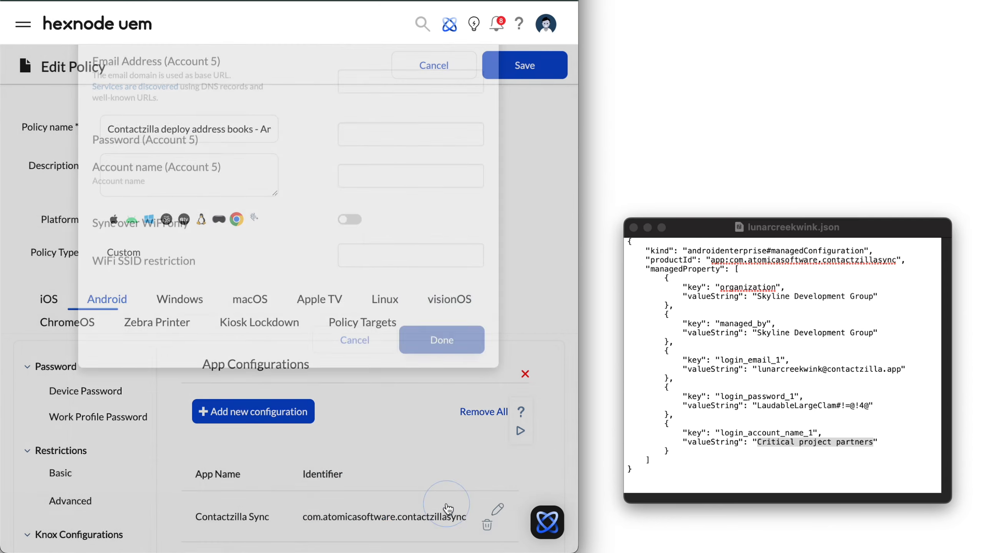
Step: Save the policy and confirm associating it with the devices
drag(580, 295, 980, 311)
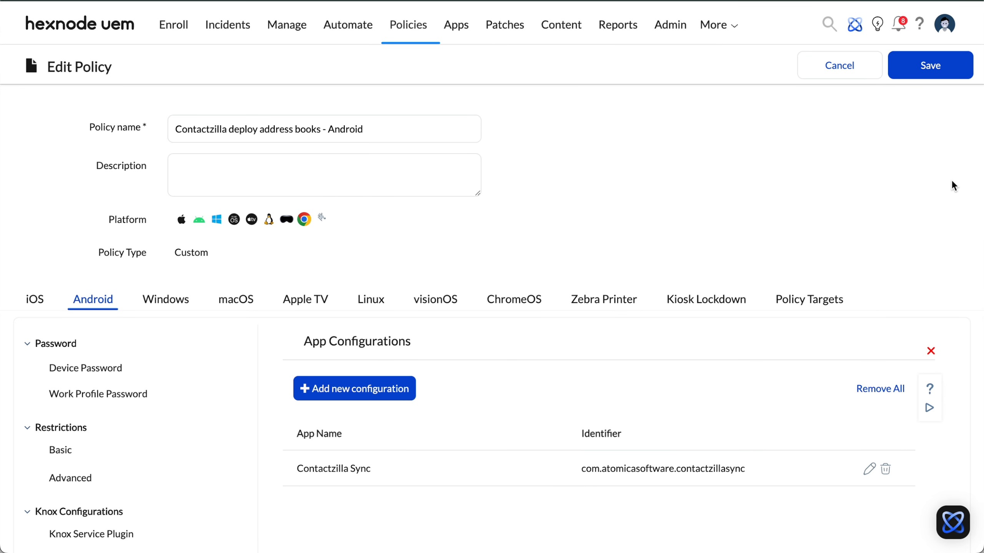
click(929, 73)
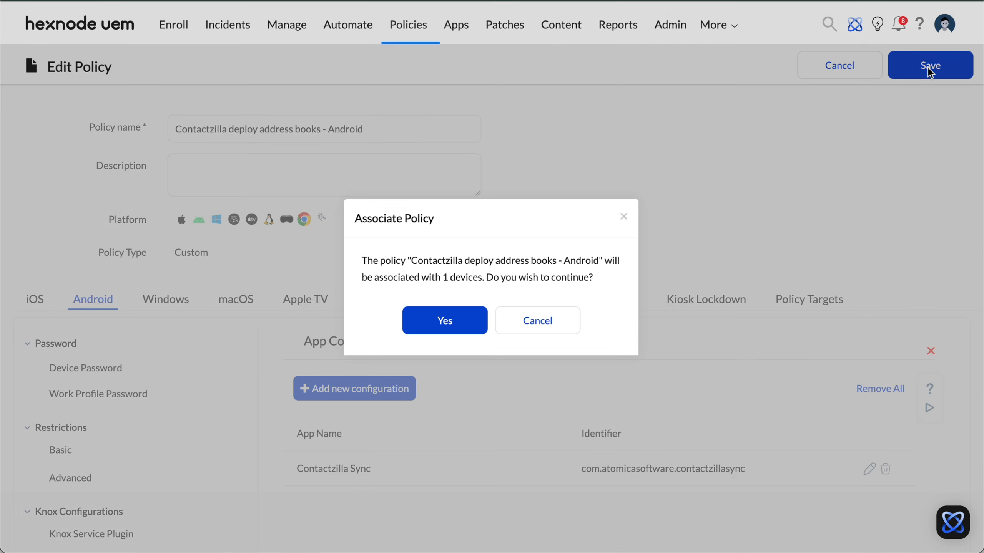
click(424, 327)
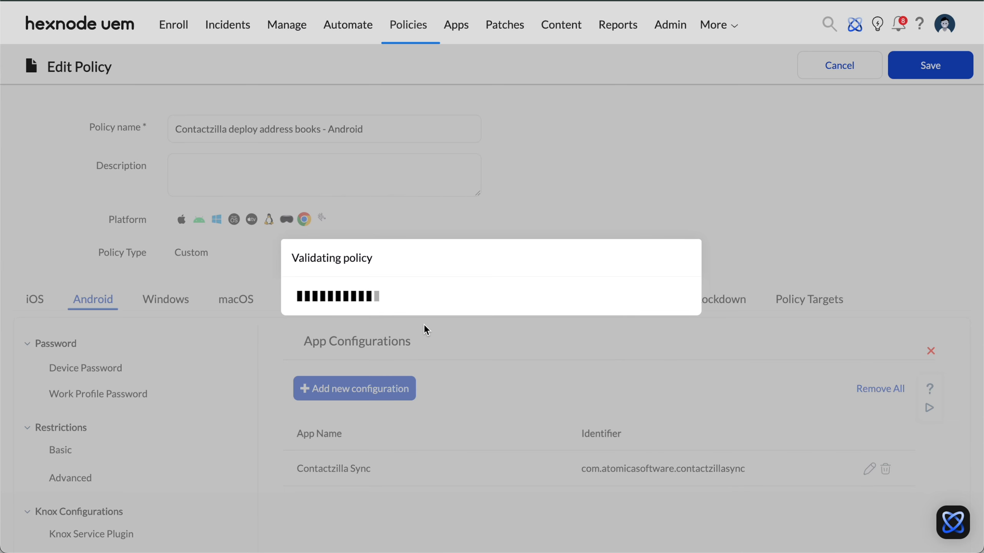